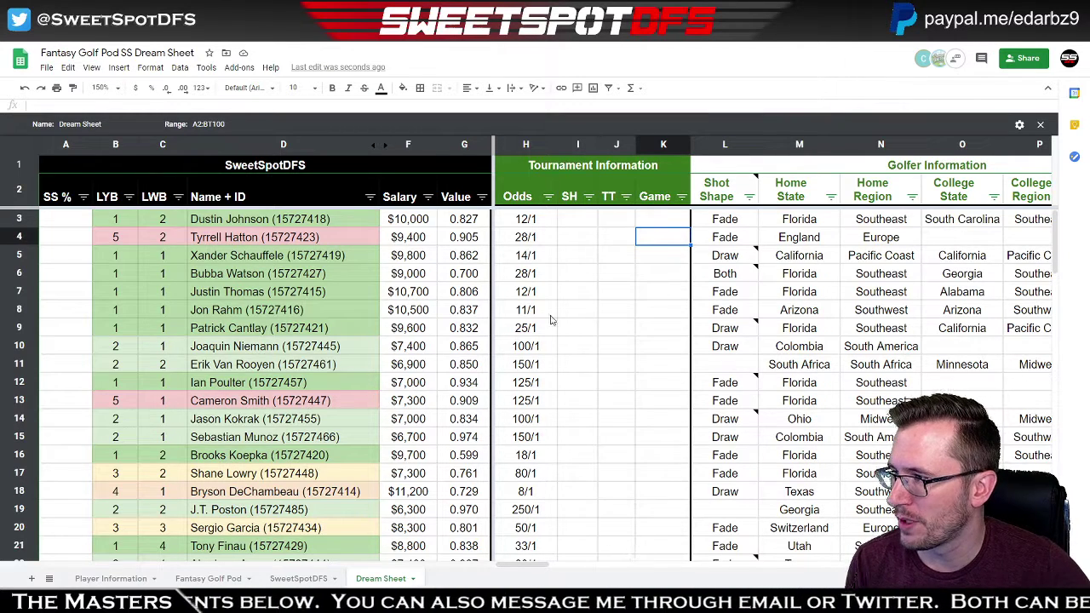
# Switch the filter view to None, then reapply the Dream Sheet filter view.
pyautogui.click(608, 279)
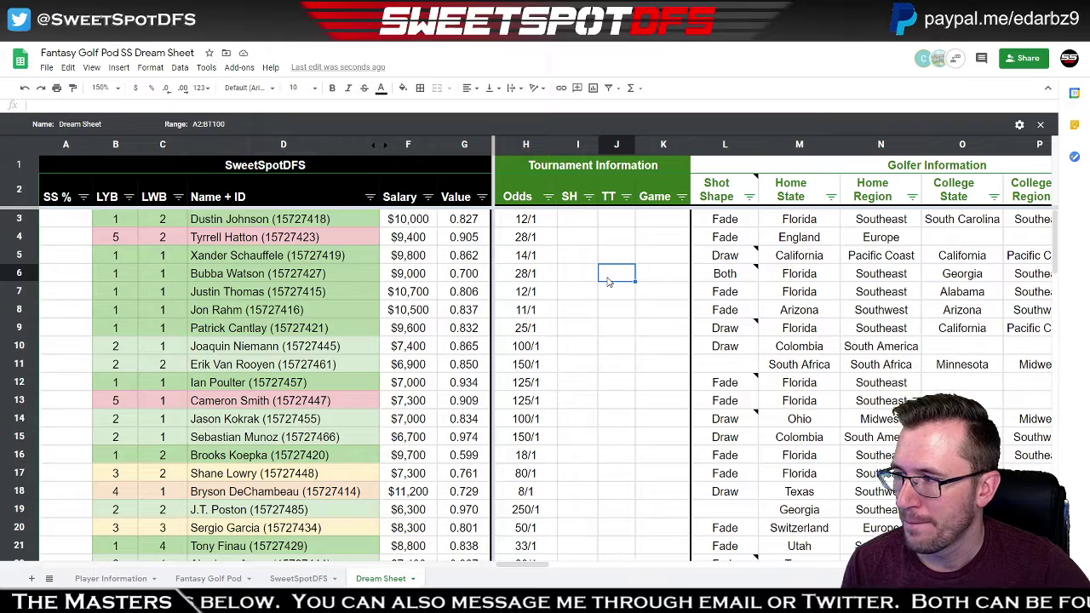
pyautogui.click(619, 88)
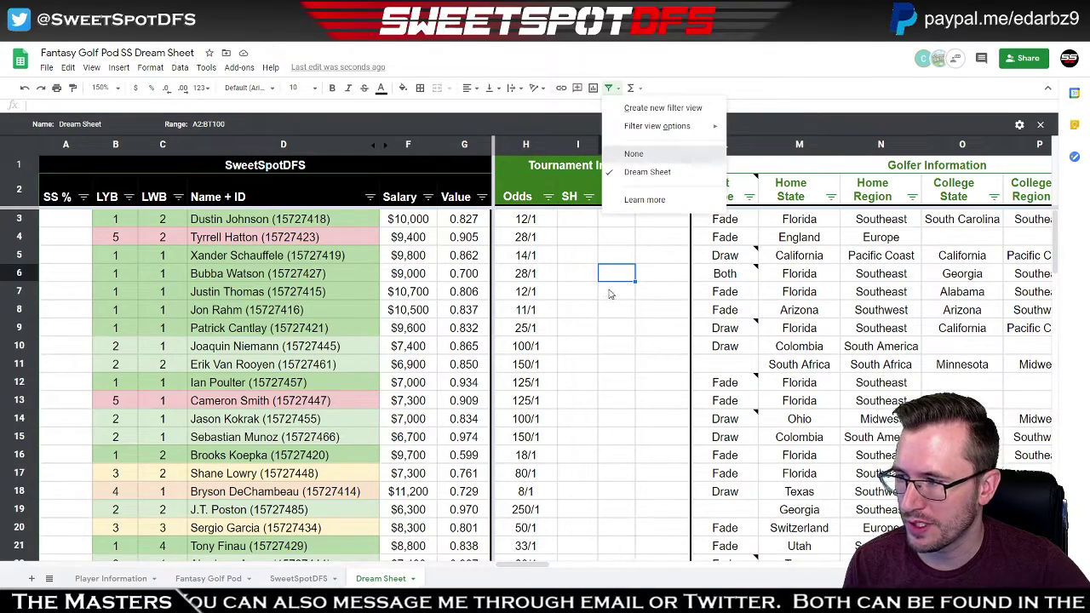
pyautogui.click(633, 155)
pyautogui.click(621, 216)
pyautogui.click(622, 87)
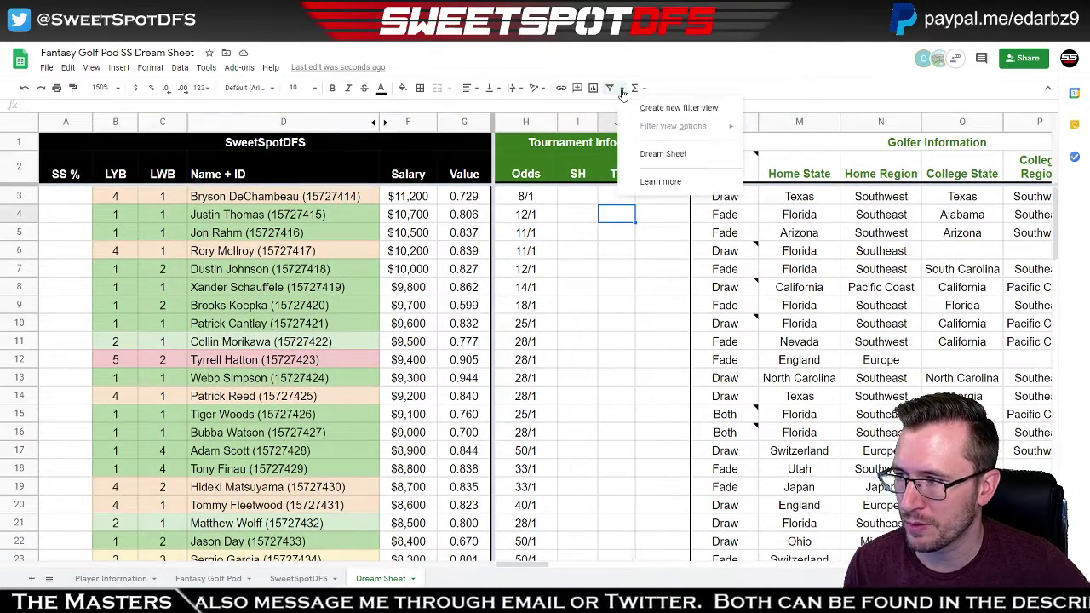
pyautogui.click(663, 154)
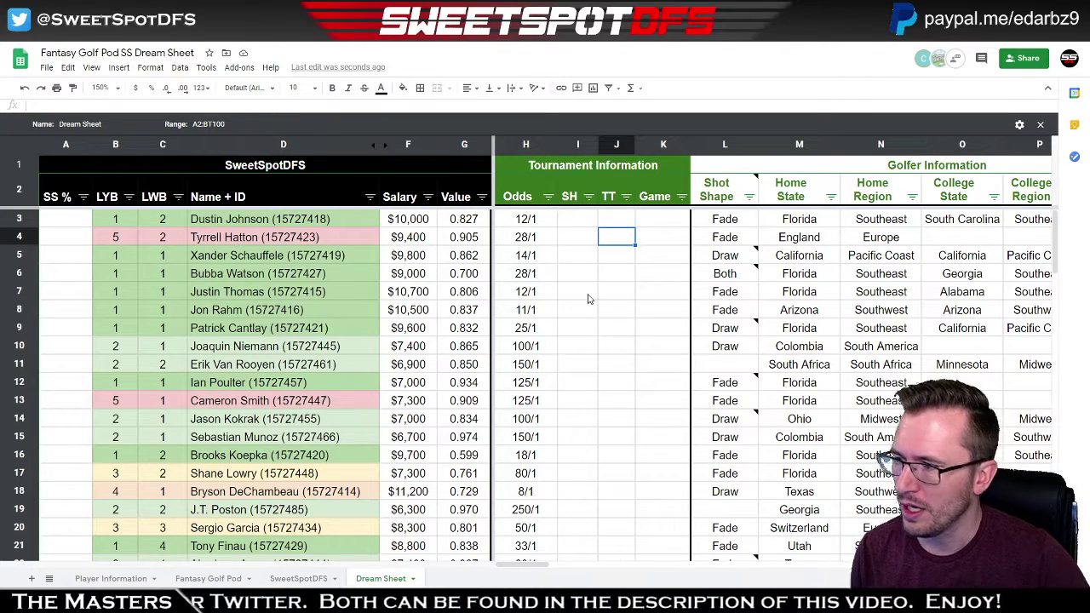
# Filter the Shot Shape column to show only Draw golfers.
pyautogui.click(749, 196)
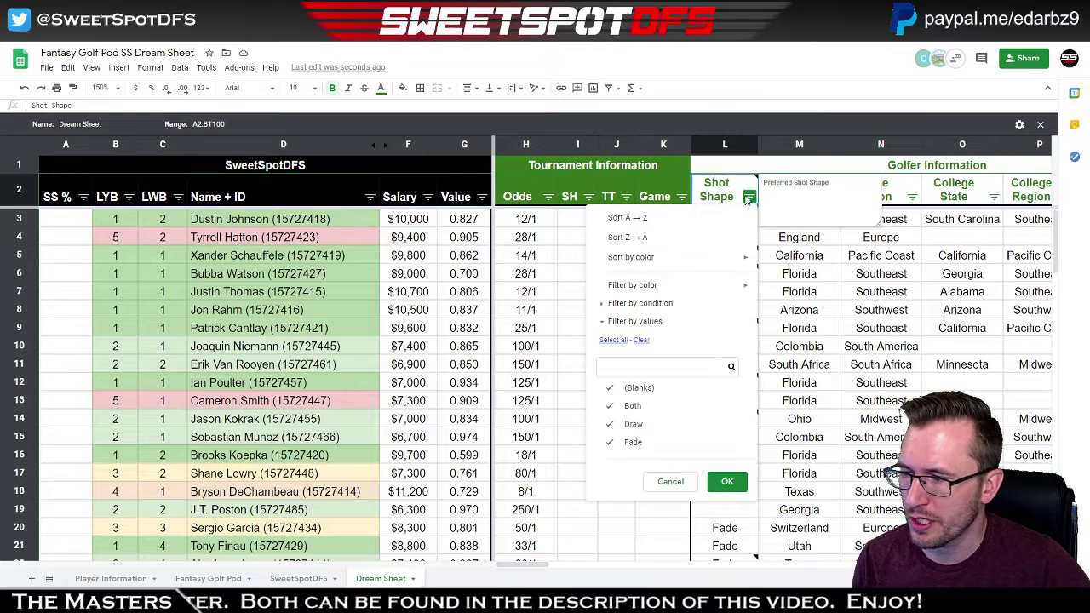
pyautogui.click(641, 340)
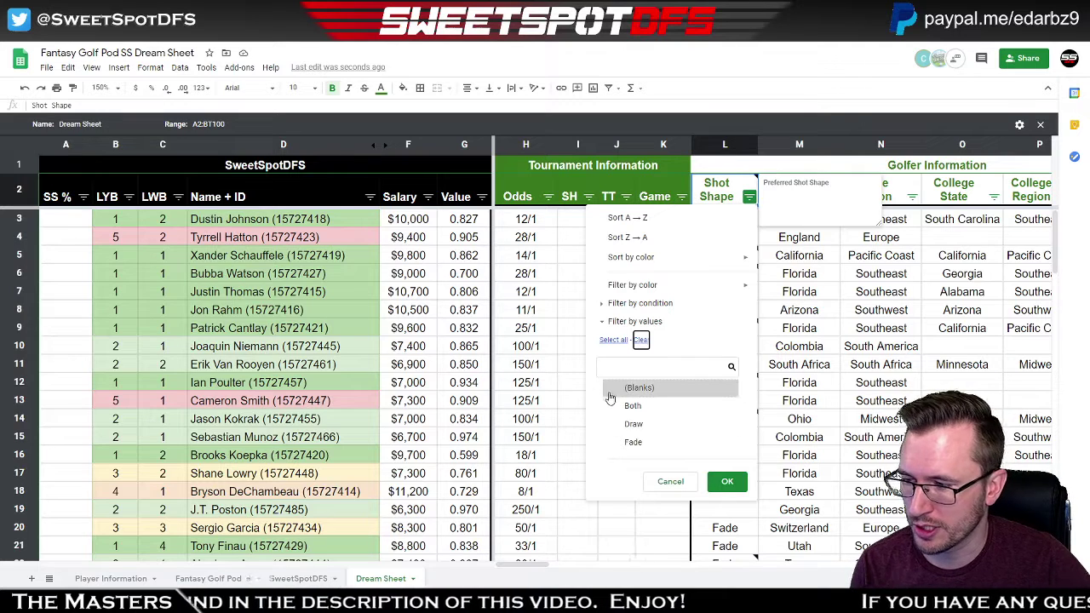
pyautogui.click(613, 342)
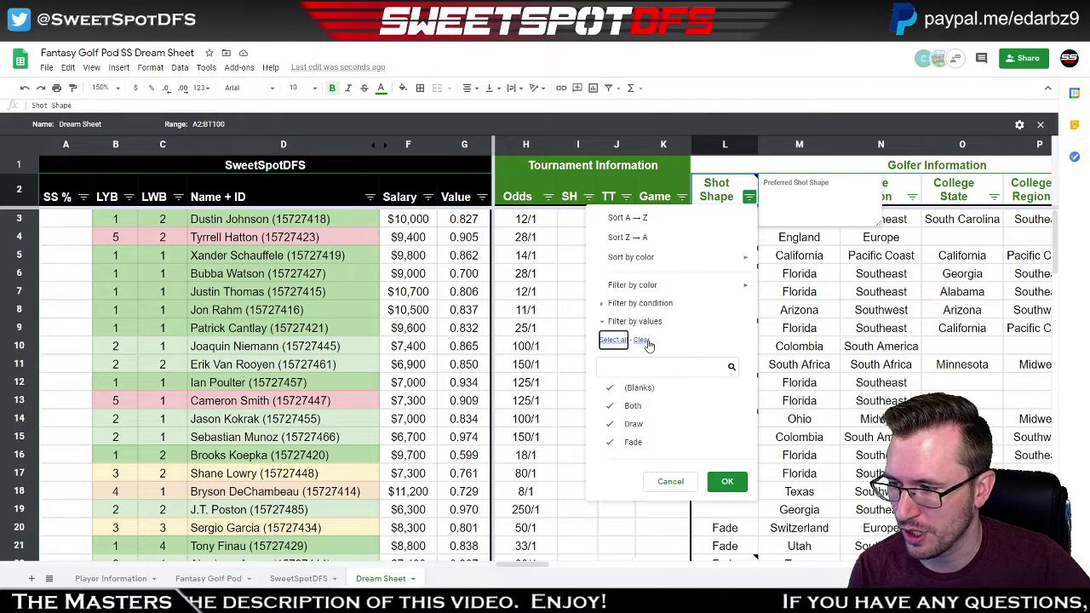
pyautogui.click(645, 341)
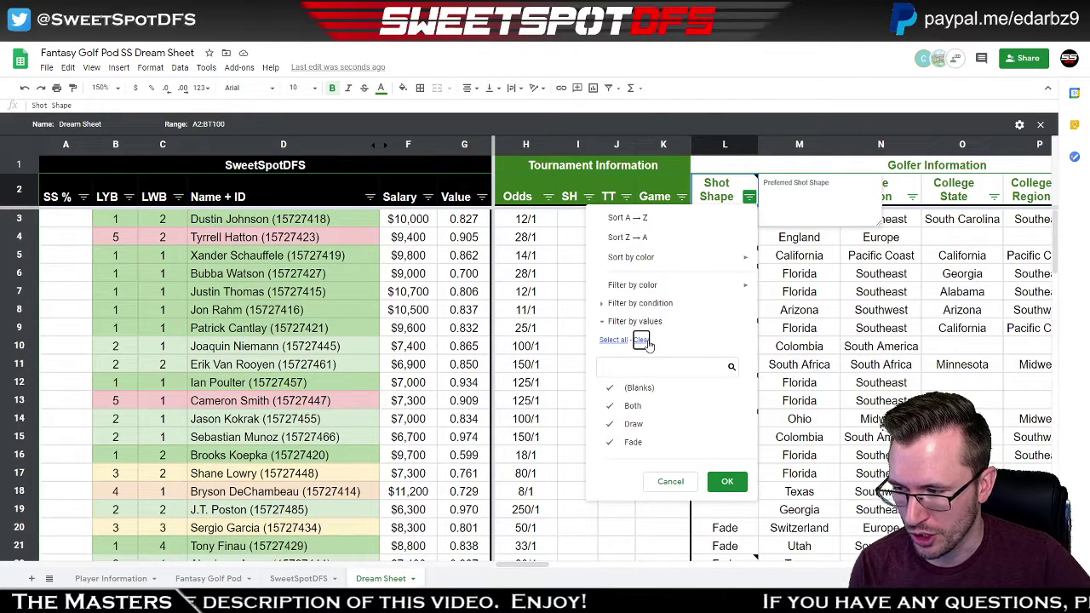
pyautogui.click(630, 428)
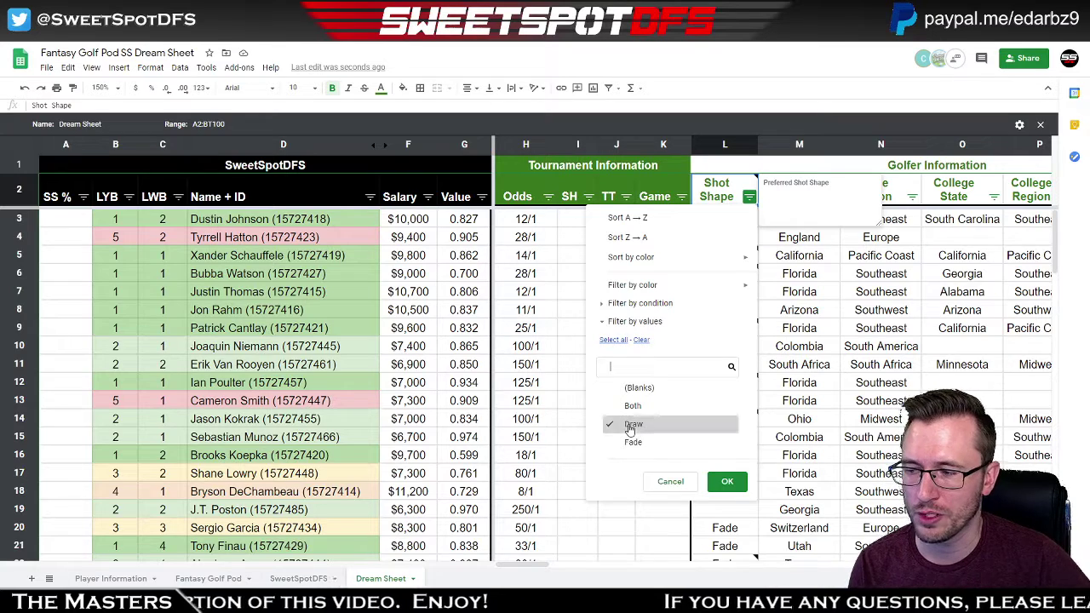
pyautogui.click(728, 481)
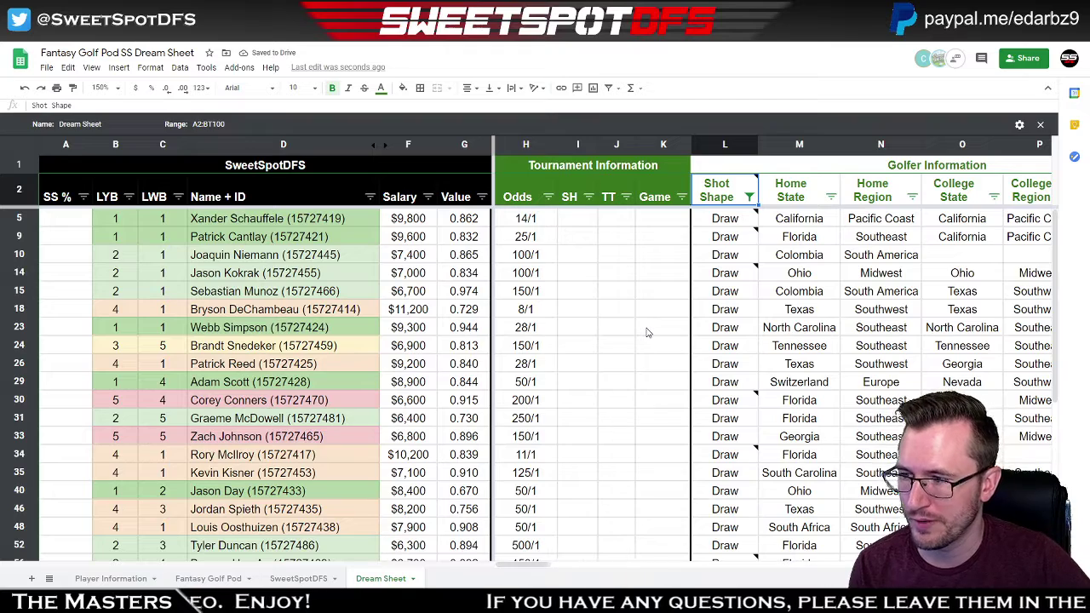
# Reset the Shot Shape filter to include every shot shape again.
pyautogui.click(749, 197)
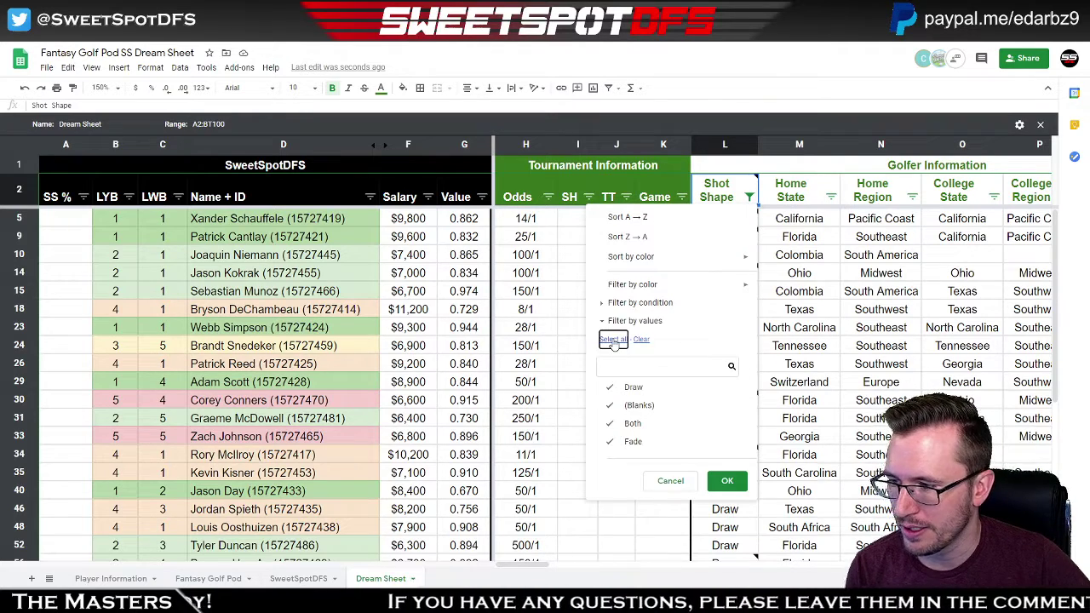
pyautogui.click(613, 339)
pyautogui.click(726, 483)
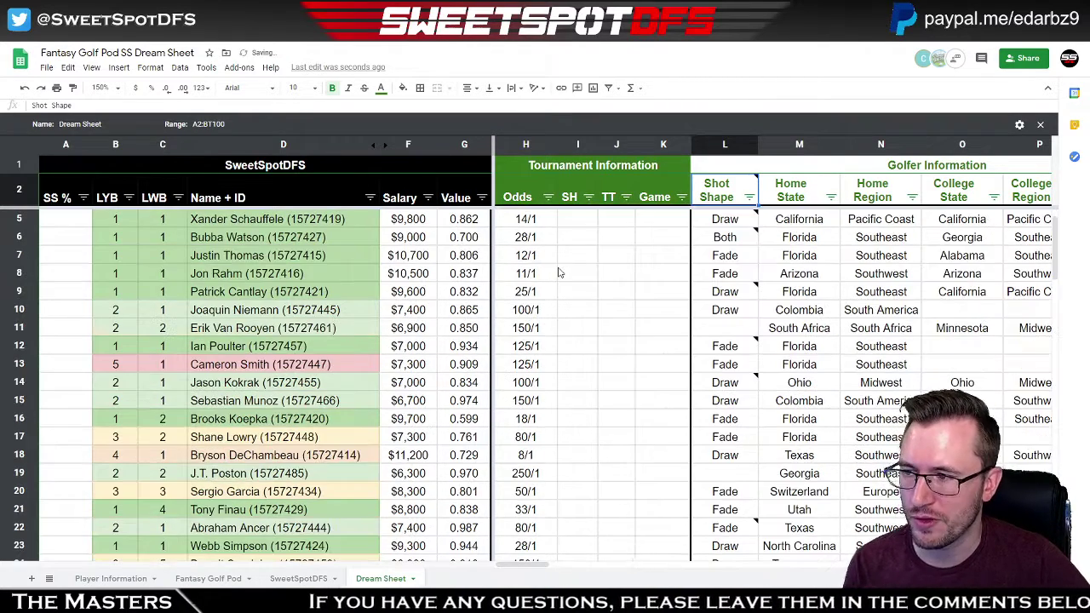
pyautogui.moveTo(746, 223)
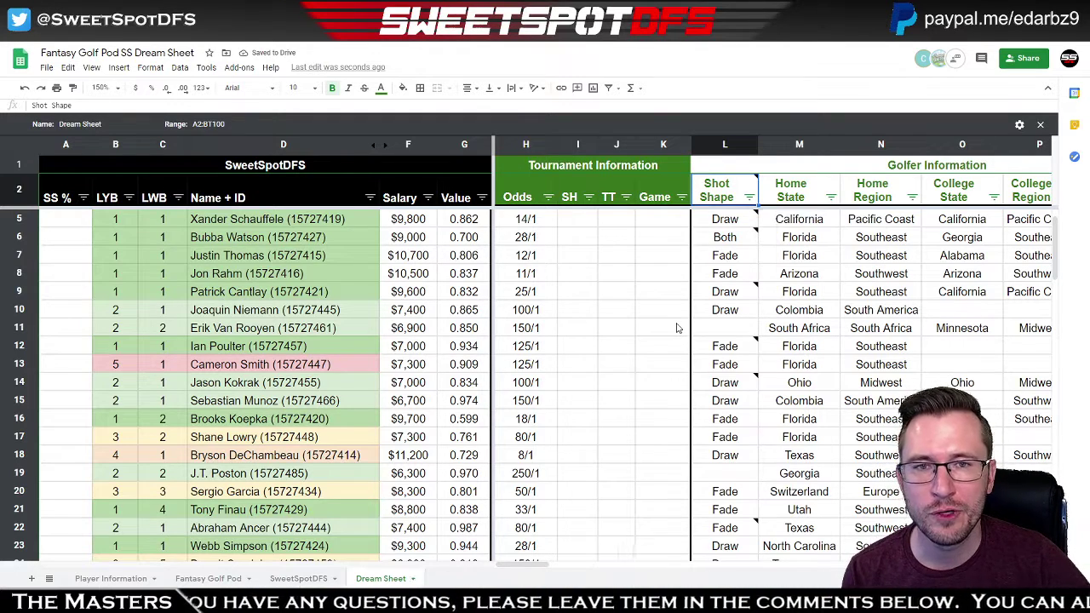
# Sort golfers by DK Pts highest first, then bring the 7-week strokes-gained averages into view.
pyautogui.moveTo(546, 566); pyautogui.dragTo(638, 566)
pyautogui.click(636, 291)
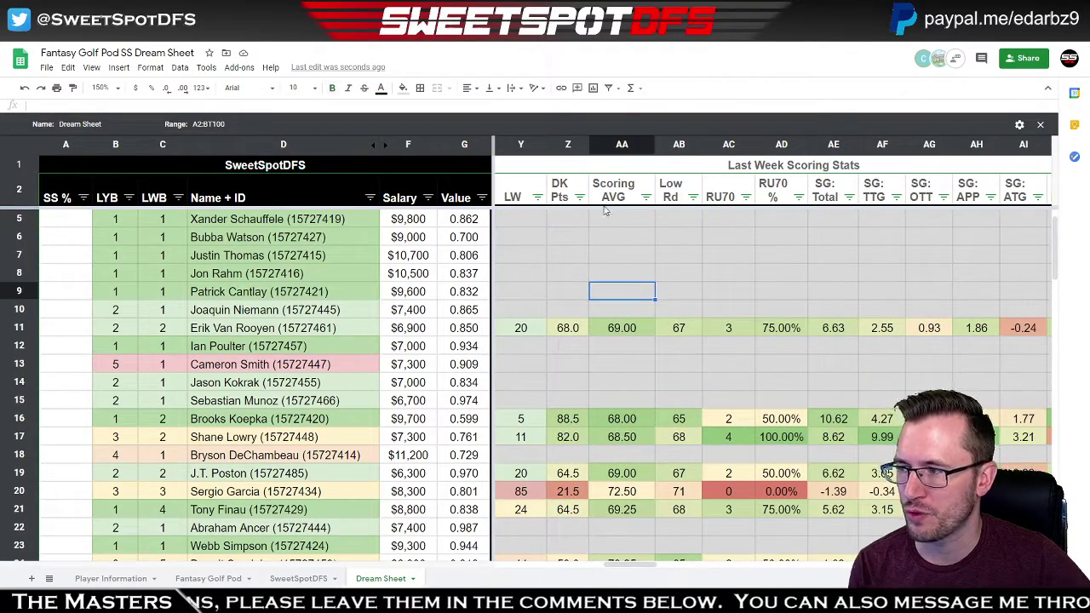
pyautogui.click(579, 198)
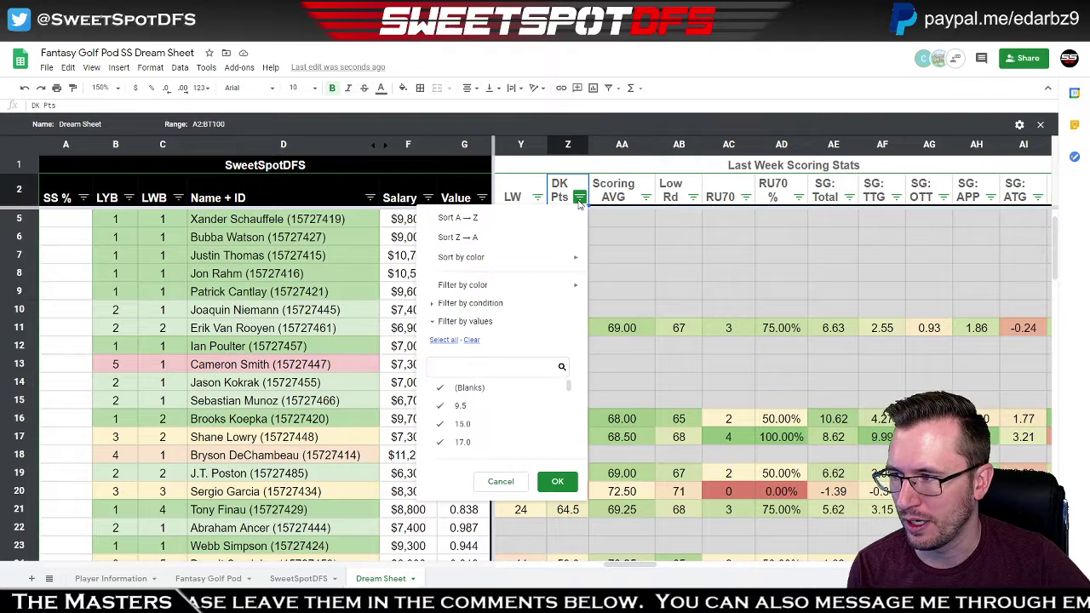
pyautogui.click(460, 240)
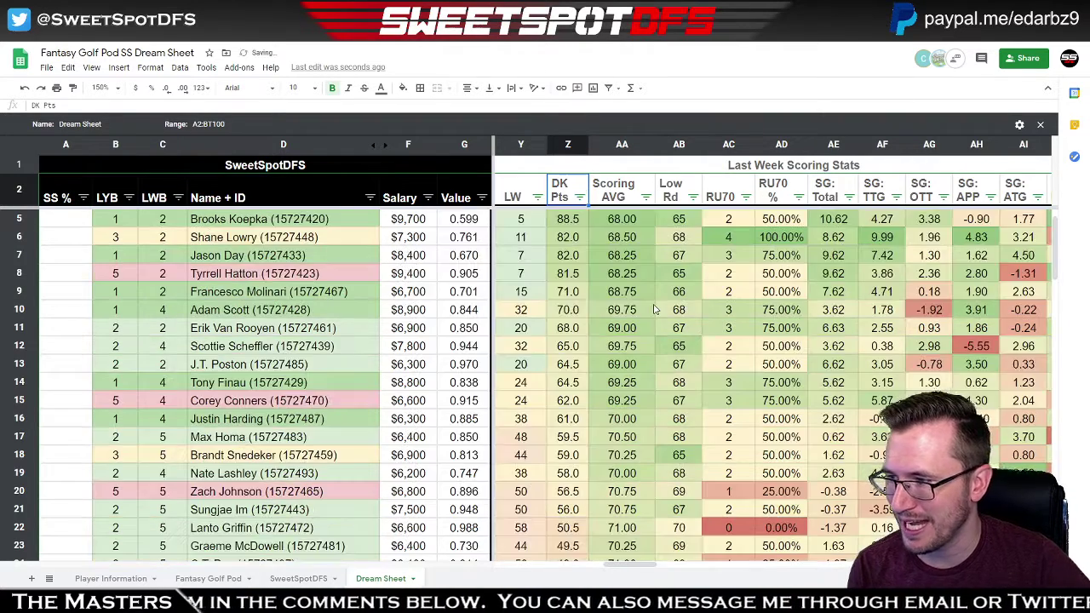
pyautogui.scroll(1, 306, 307)
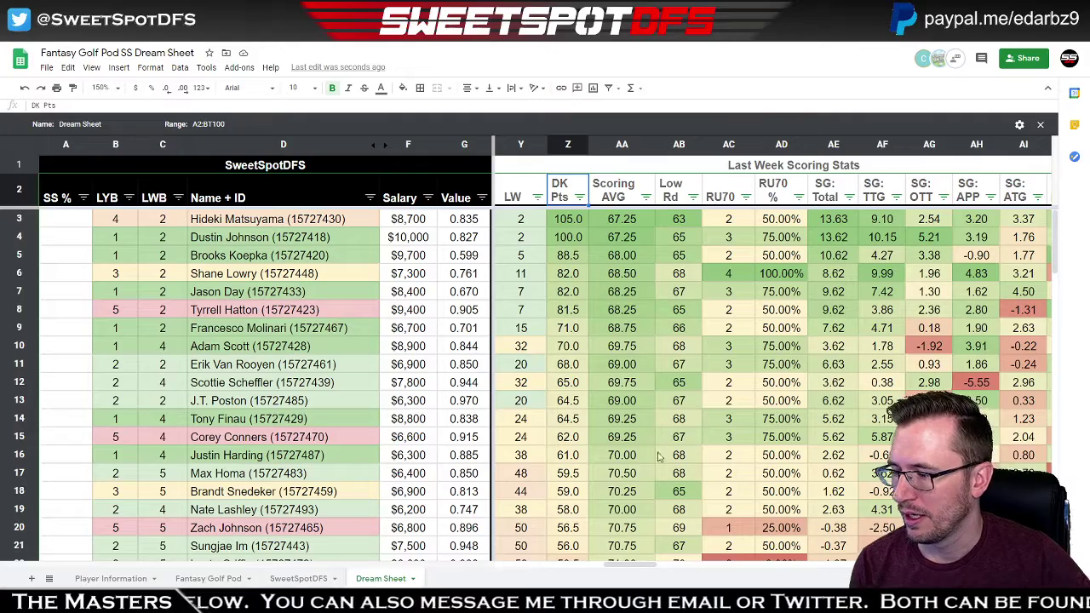
pyautogui.moveTo(625, 566); pyautogui.dragTo(716, 447)
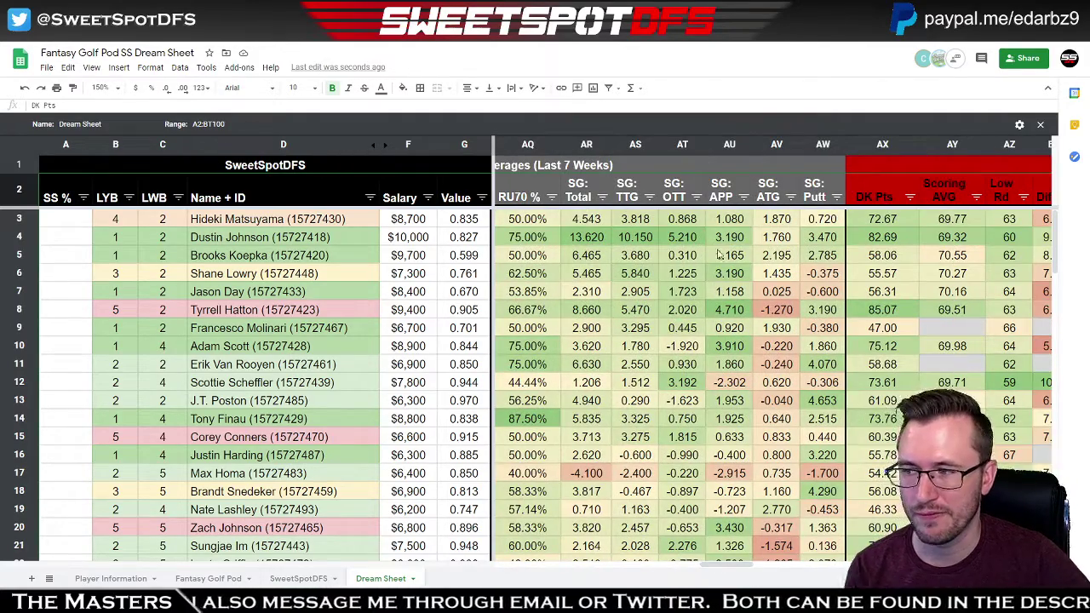
# Filter SG: OTT to values greater than or equal to 0.
pyautogui.click(696, 197)
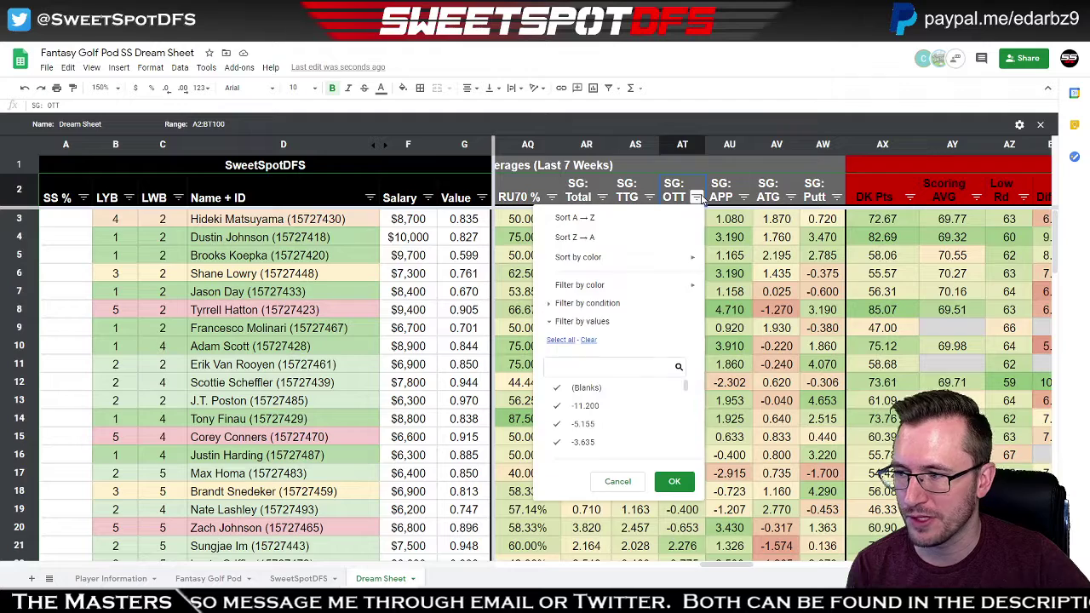
pyautogui.click(628, 305)
pyautogui.click(626, 335)
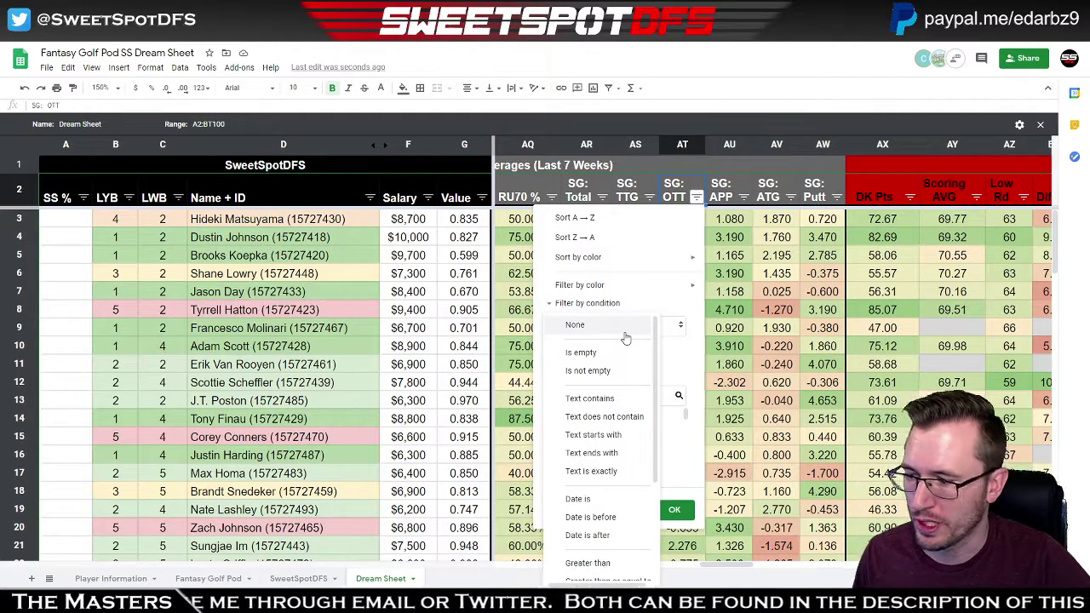
pyautogui.scroll(-4, 627, 353)
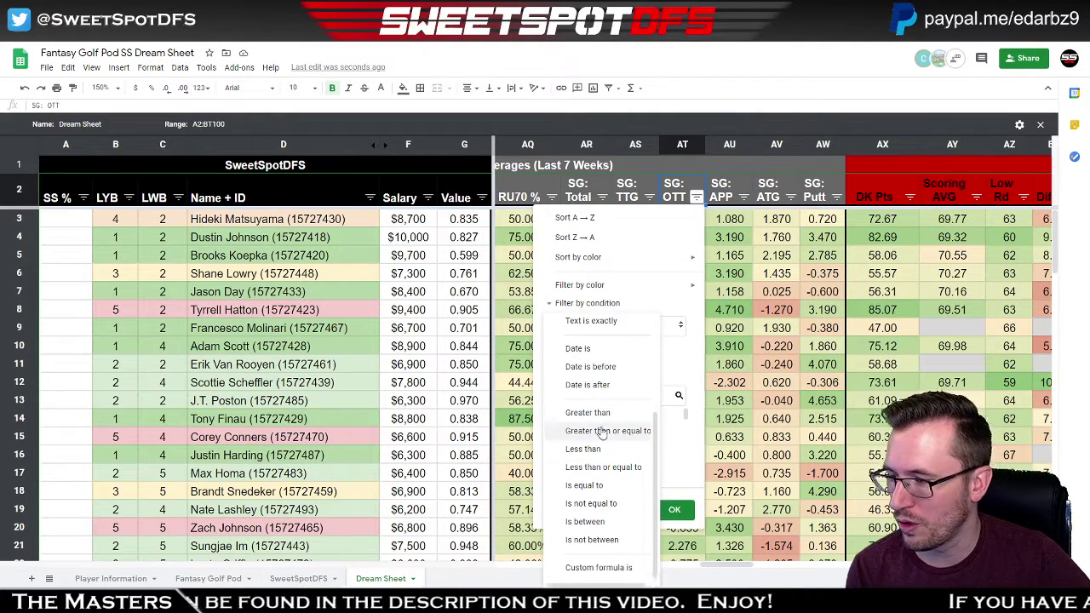
pyautogui.click(602, 429)
pyautogui.click(608, 351)
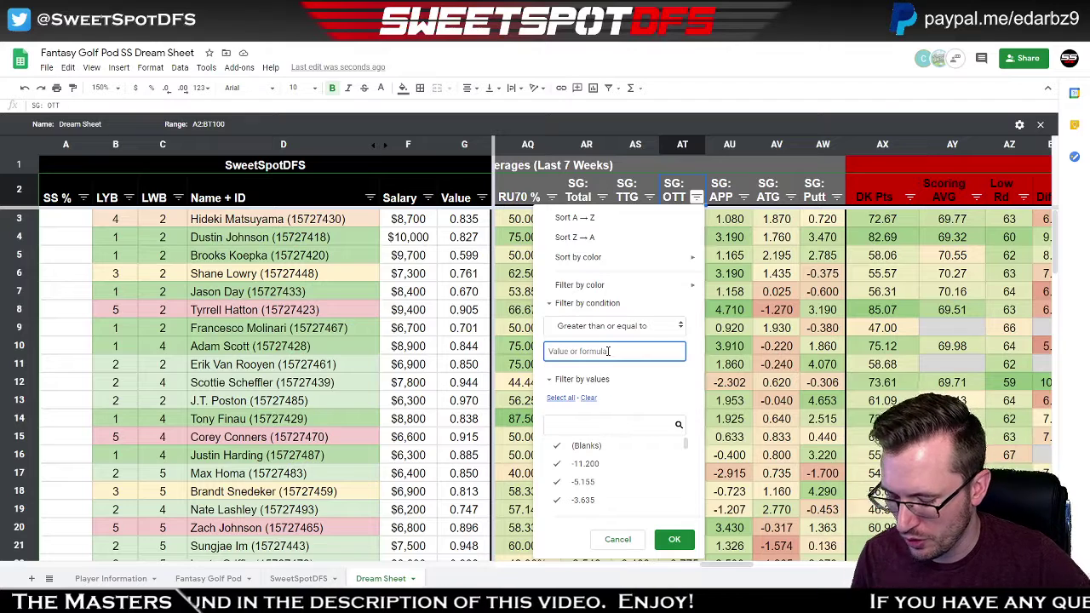
pyautogui.write('0')
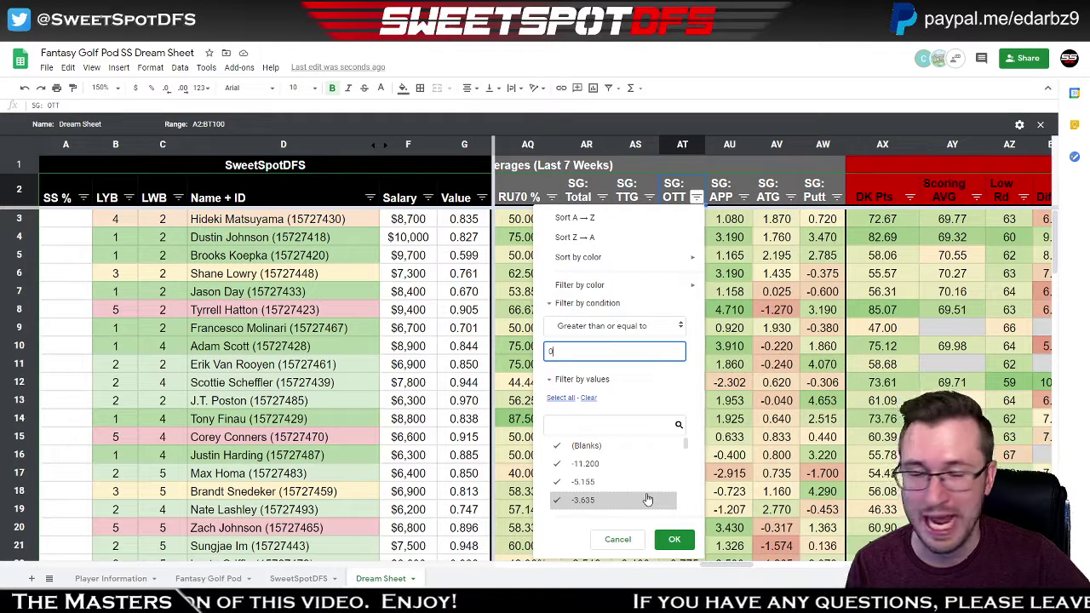
pyautogui.click(683, 545)
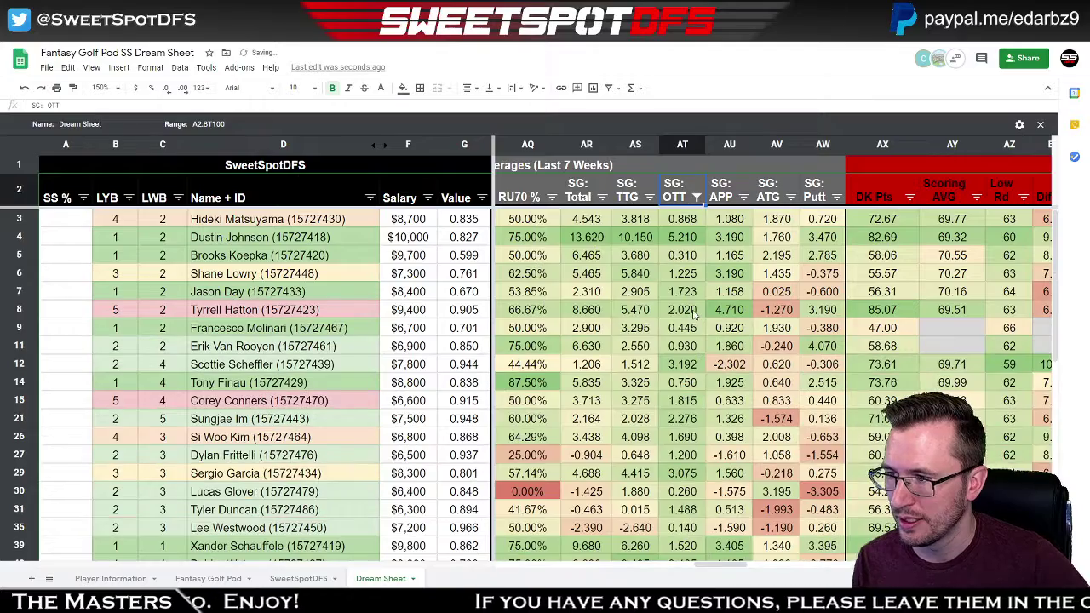
# Sort the golfers by SG: OTT from highest to lowest.
pyautogui.click(697, 197)
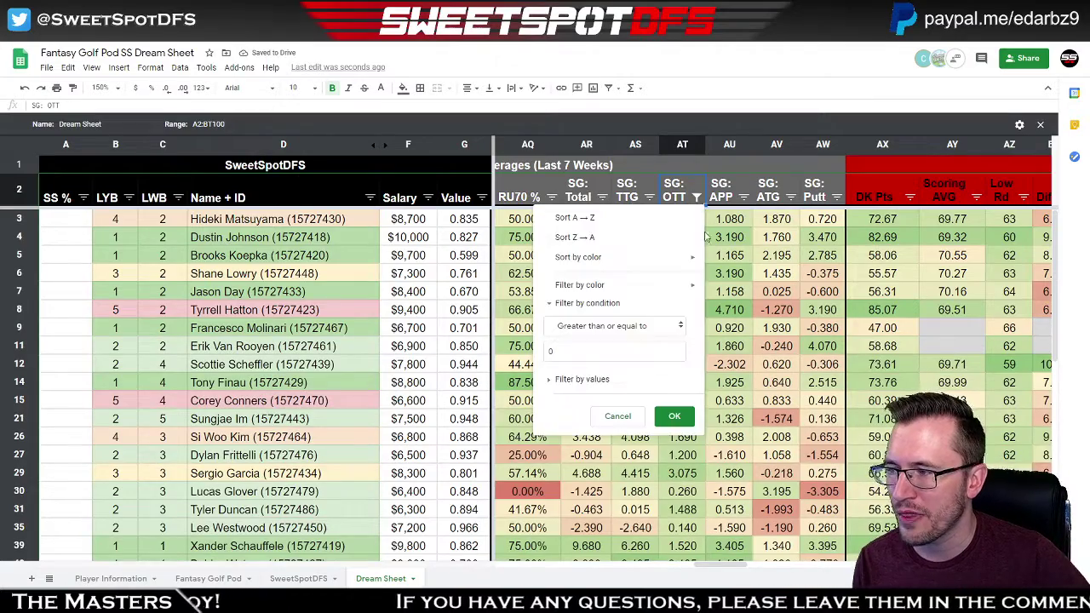
pyautogui.click(648, 243)
pyautogui.scroll(-5, 682, 256)
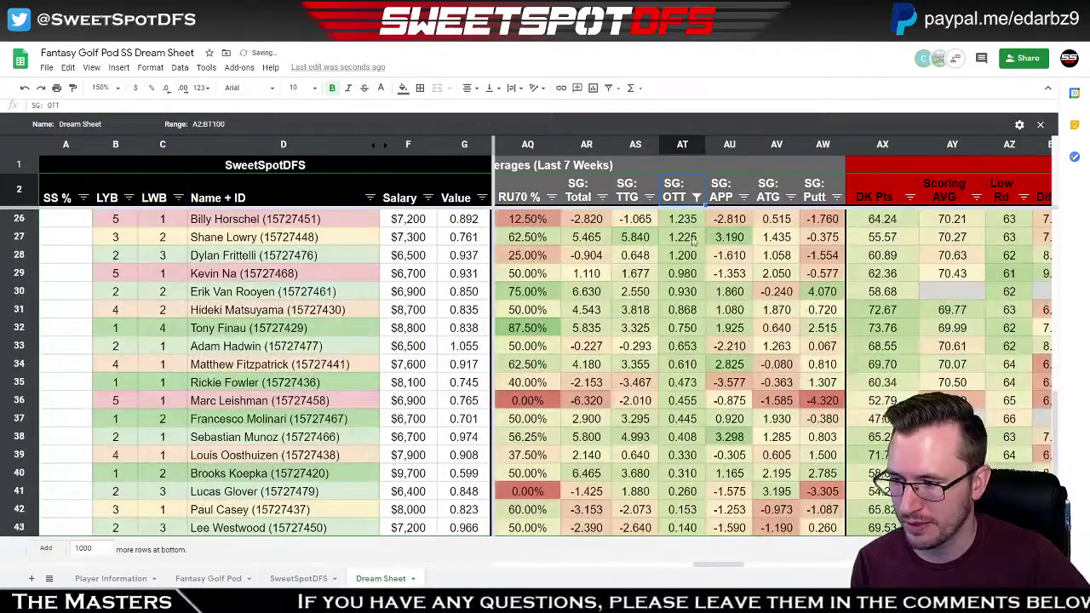
pyautogui.click(683, 523)
pyautogui.scroll(5, 684, 247)
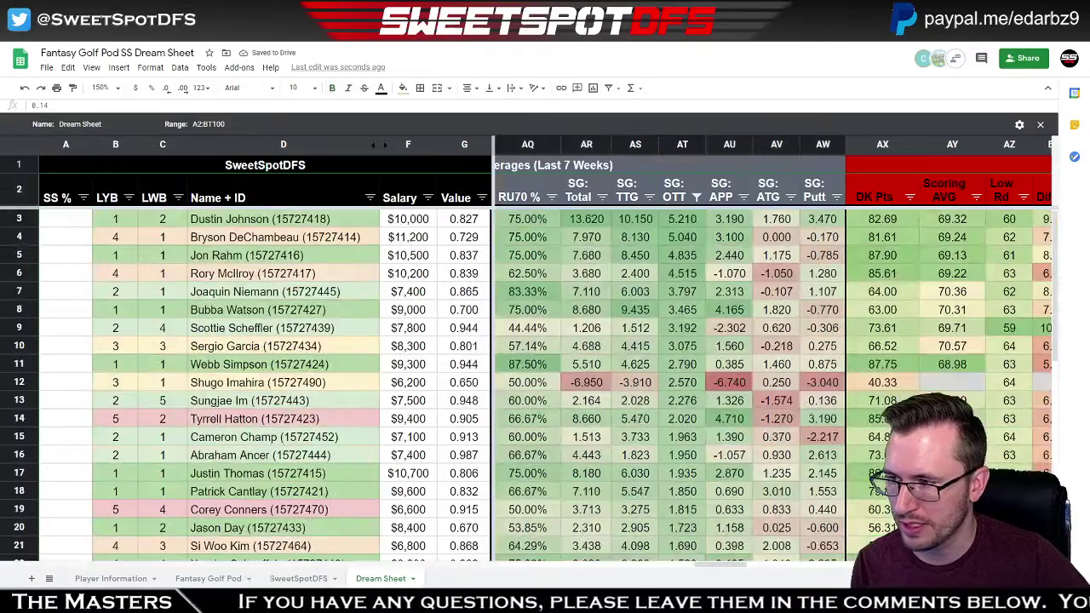
pyautogui.scroll(-1, 752, 298)
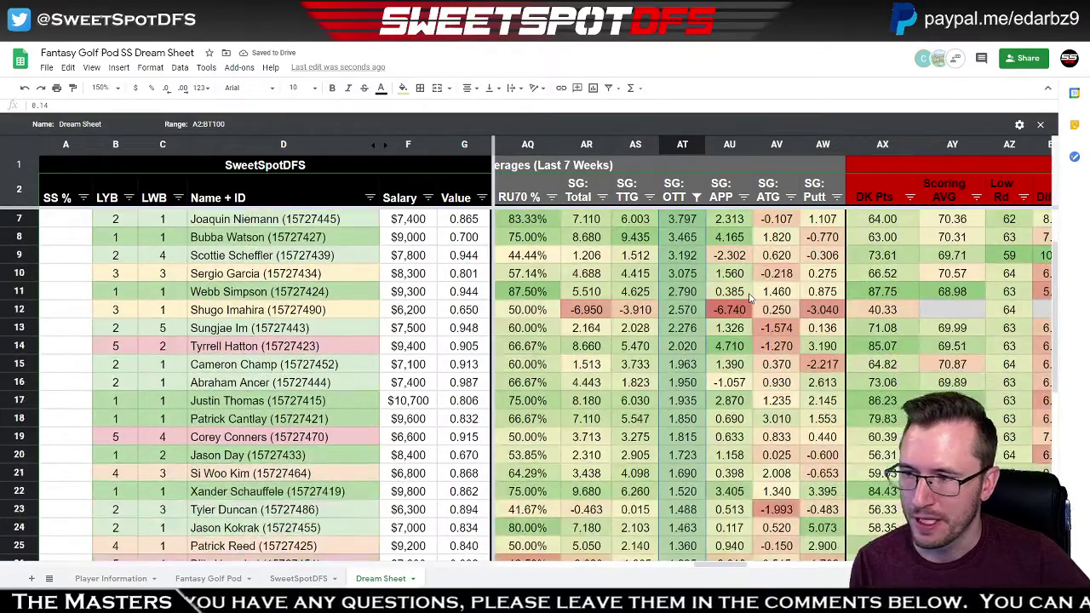
pyautogui.scroll(1, 749, 297)
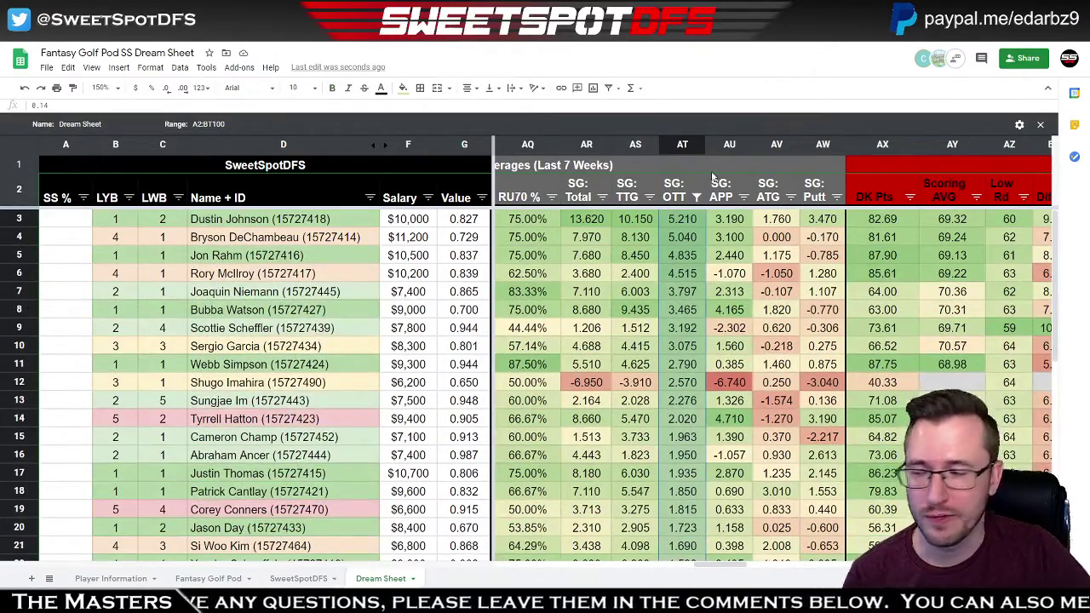
# Set the SG: OTT filter condition back to None.
pyautogui.click(696, 197)
pyautogui.click(647, 326)
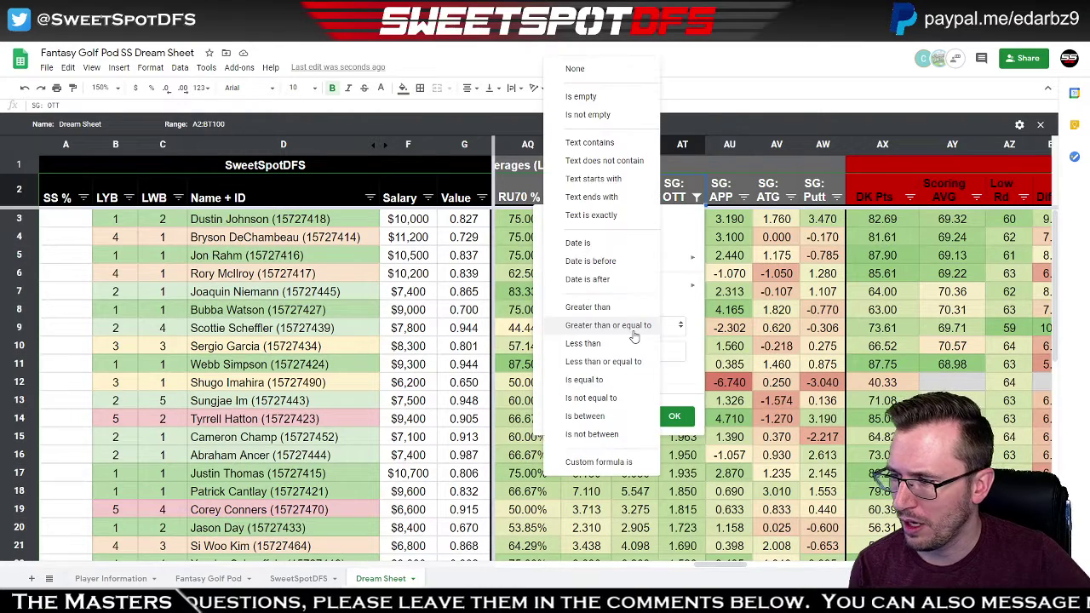
pyautogui.click(628, 73)
pyautogui.click(674, 388)
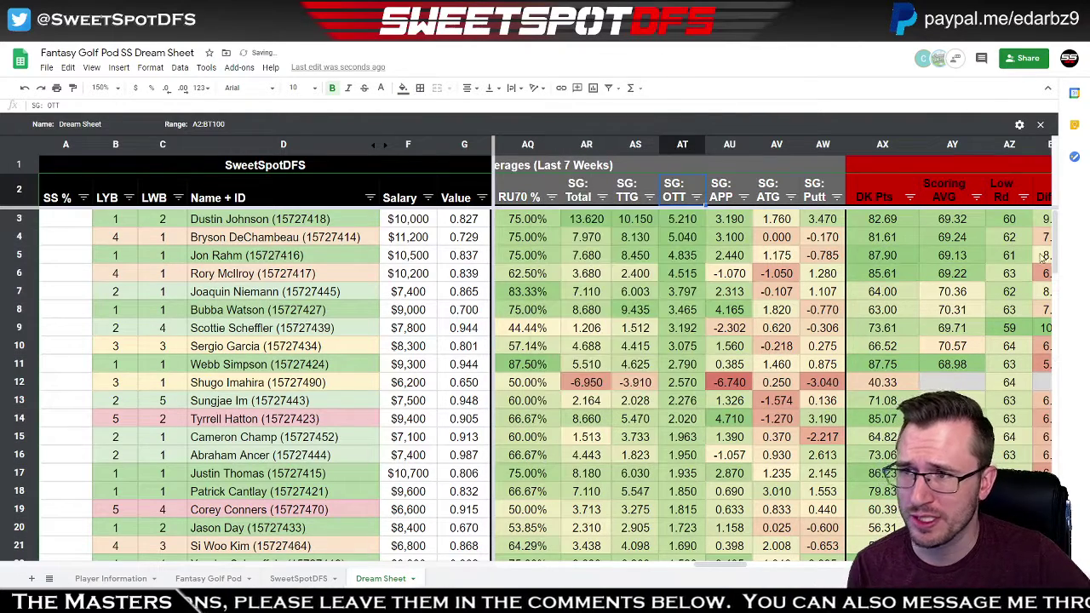
pyautogui.click(955, 58)
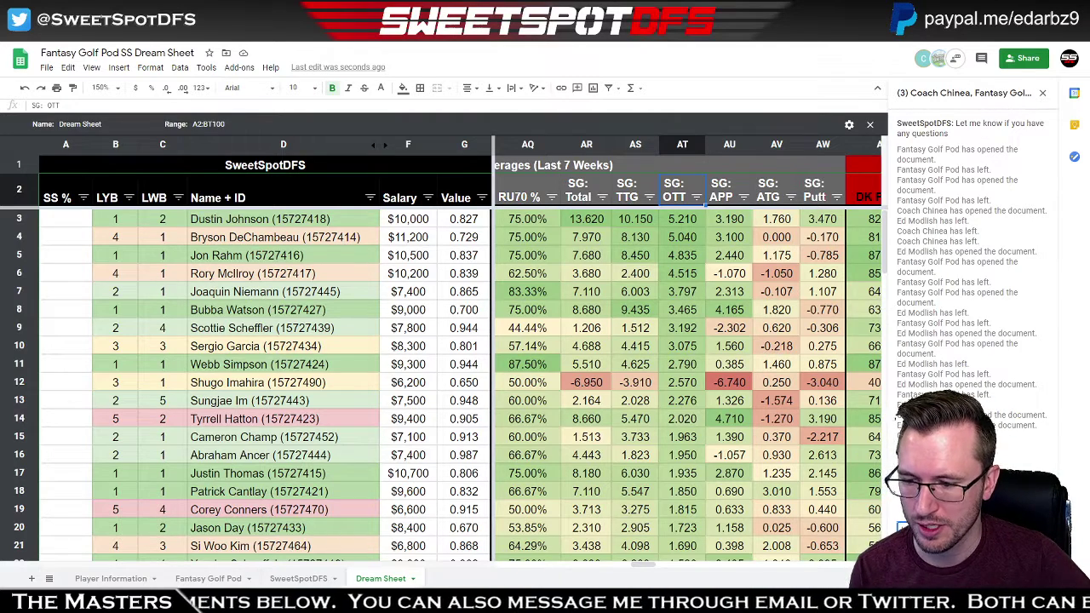
pyautogui.moveTo(951, 134); pyautogui.dragTo(956, 123)
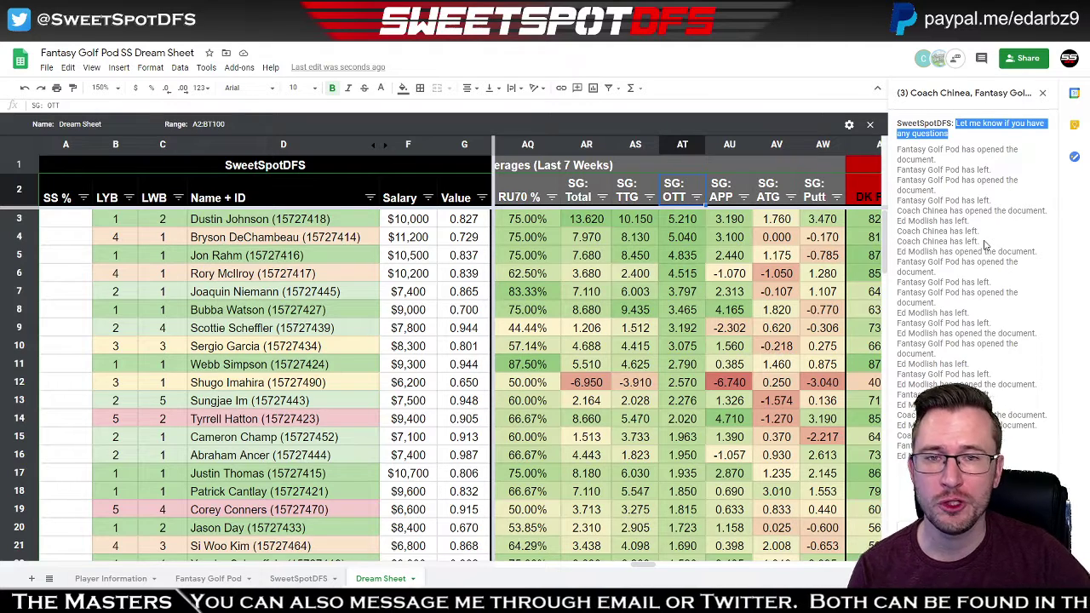
pyautogui.click(859, 58)
pyautogui.click(958, 61)
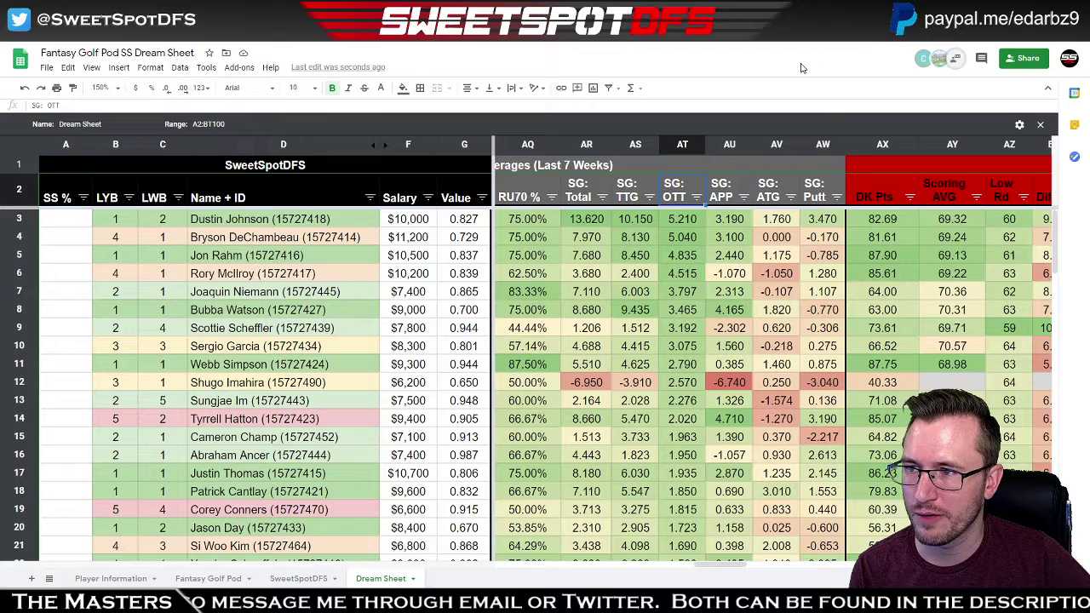
pyautogui.click(958, 58)
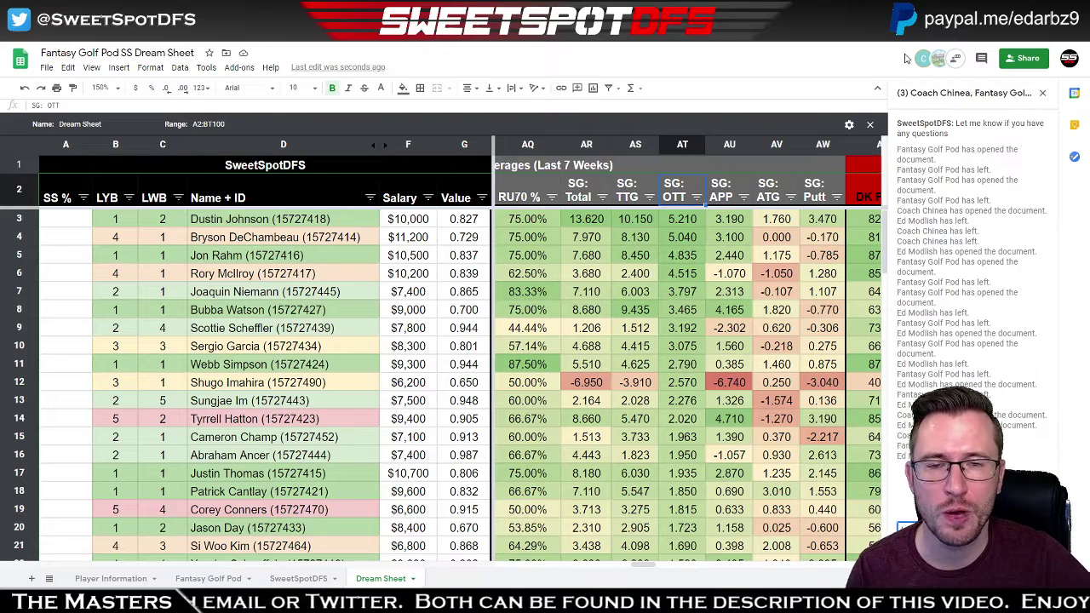
pyautogui.click(958, 60)
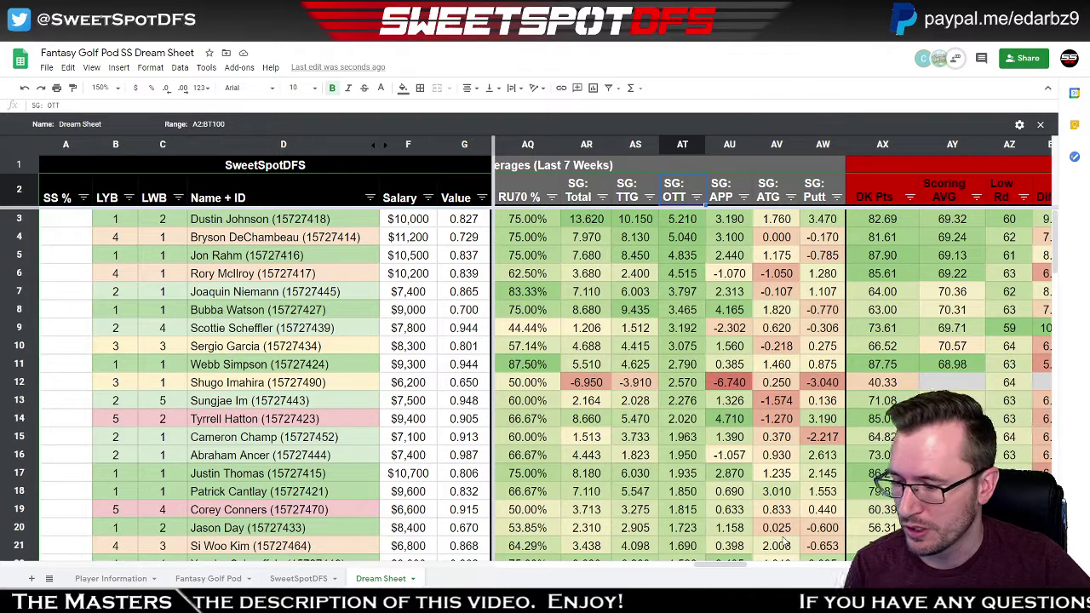
# Close the SG: OTT filter menu unchanged and switch filter views to None.
pyautogui.click(696, 197)
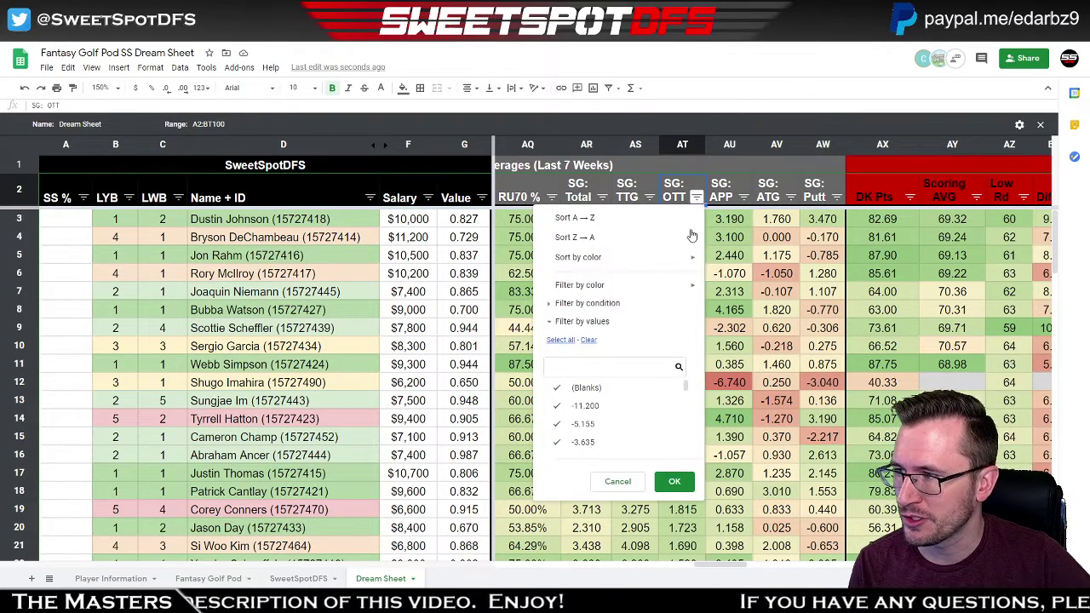
pyautogui.click(820, 255)
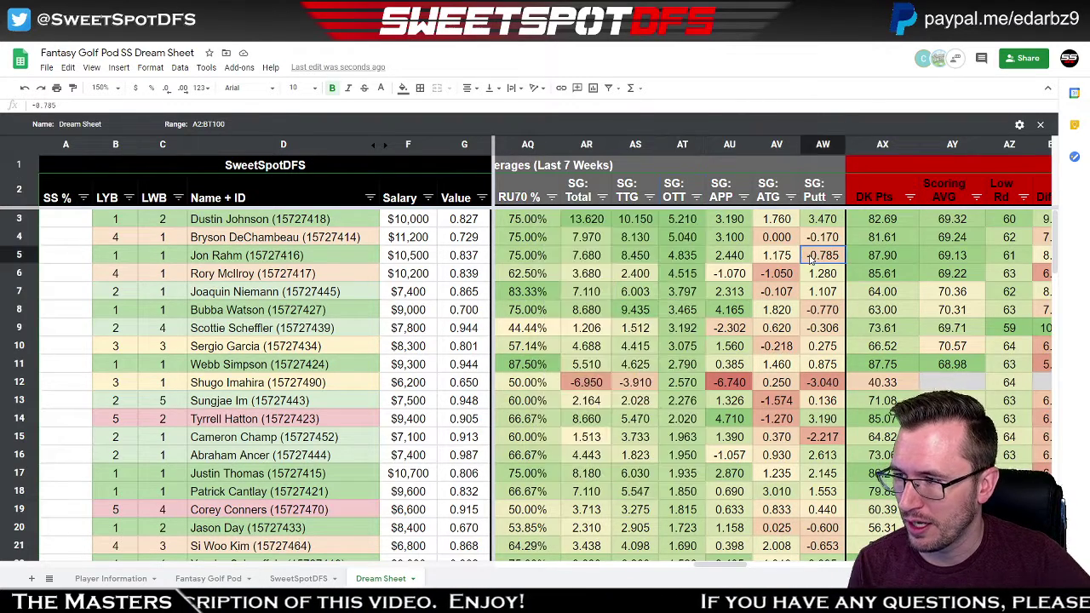
pyautogui.click(617, 88)
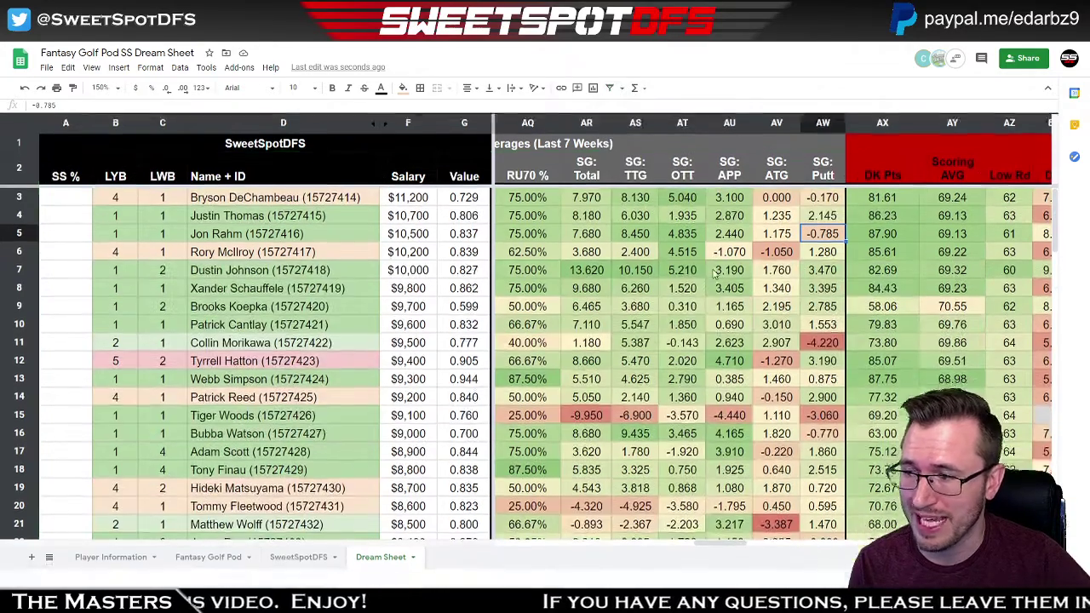
pyautogui.click(664, 158)
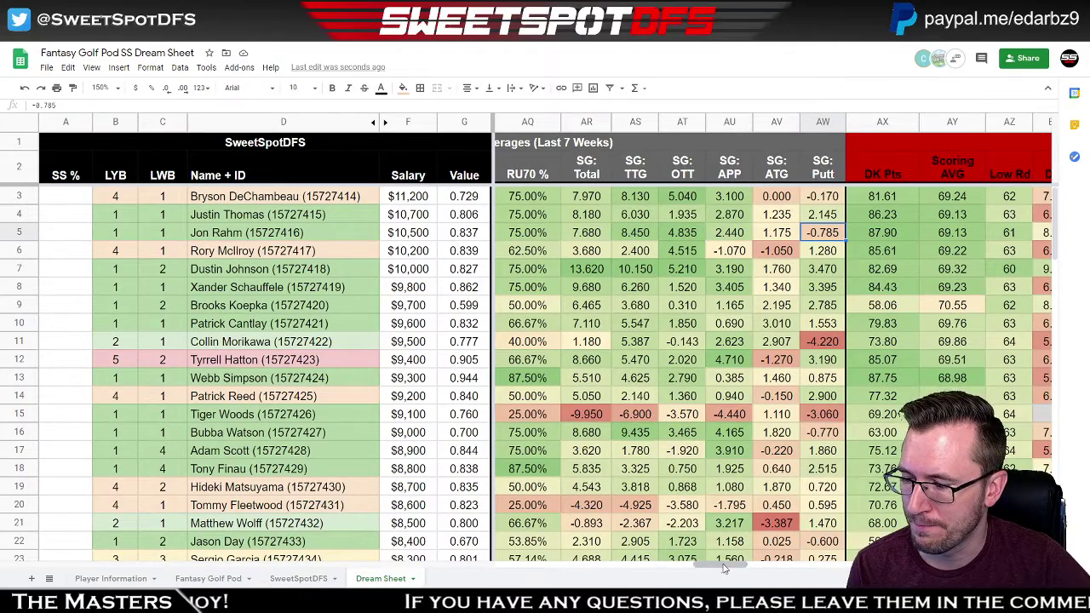
# Scroll back to the Game column, then open and dismiss the File menu twice.
pyautogui.moveTo(723, 568); pyautogui.dragTo(521, 568)
pyautogui.click(655, 219)
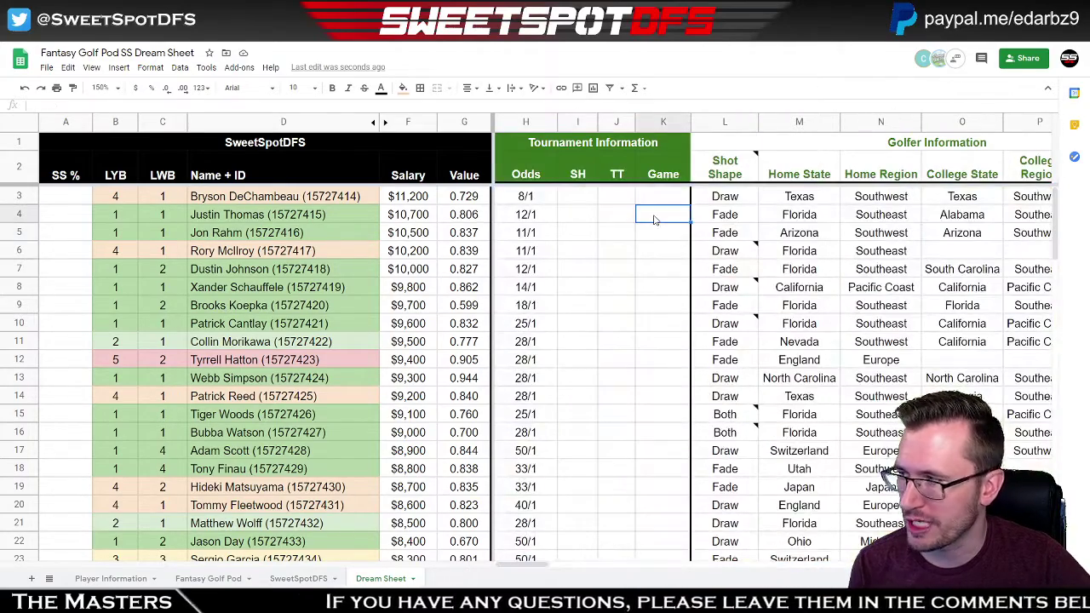
pyautogui.click(47, 68)
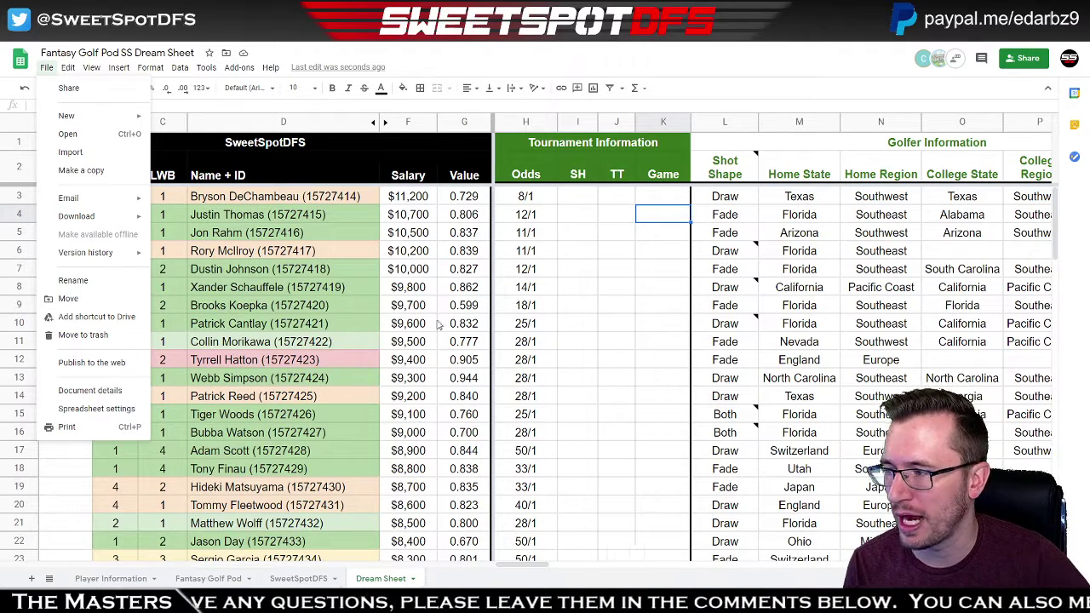
pyautogui.click(623, 287)
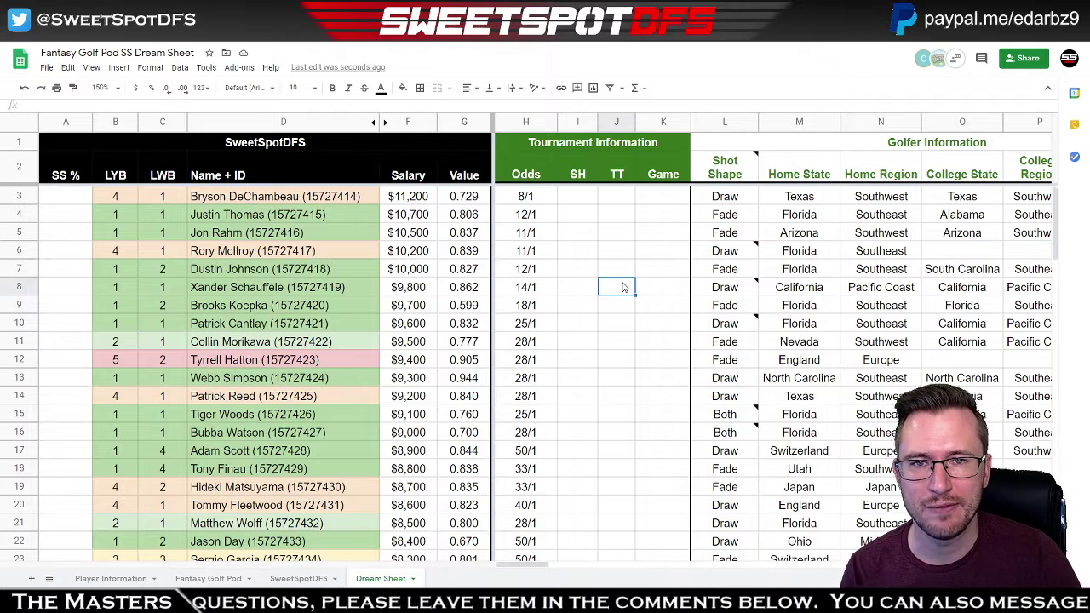
pyautogui.click(48, 69)
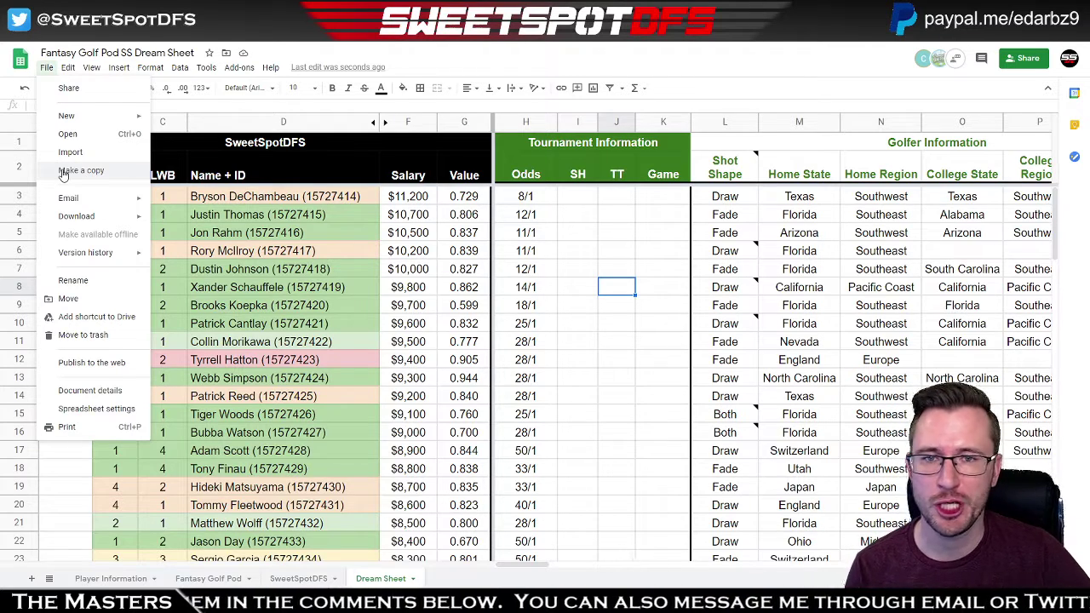
pyautogui.click(639, 257)
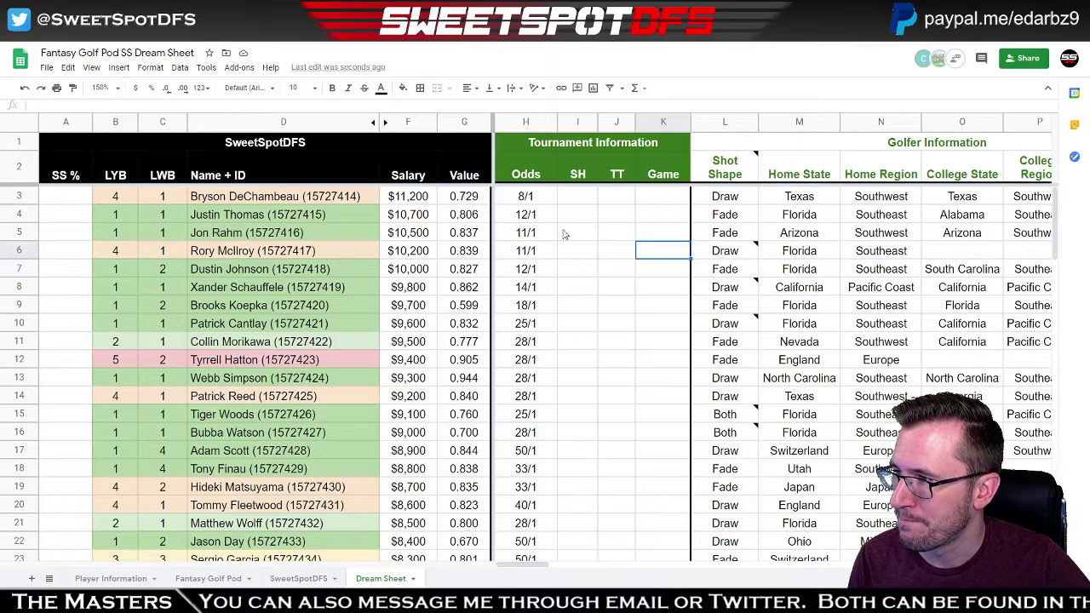
# Reopen the Dream Sheet filter view and unhide the last-name-first Name column E.
pyautogui.click(621, 89)
pyautogui.click(663, 157)
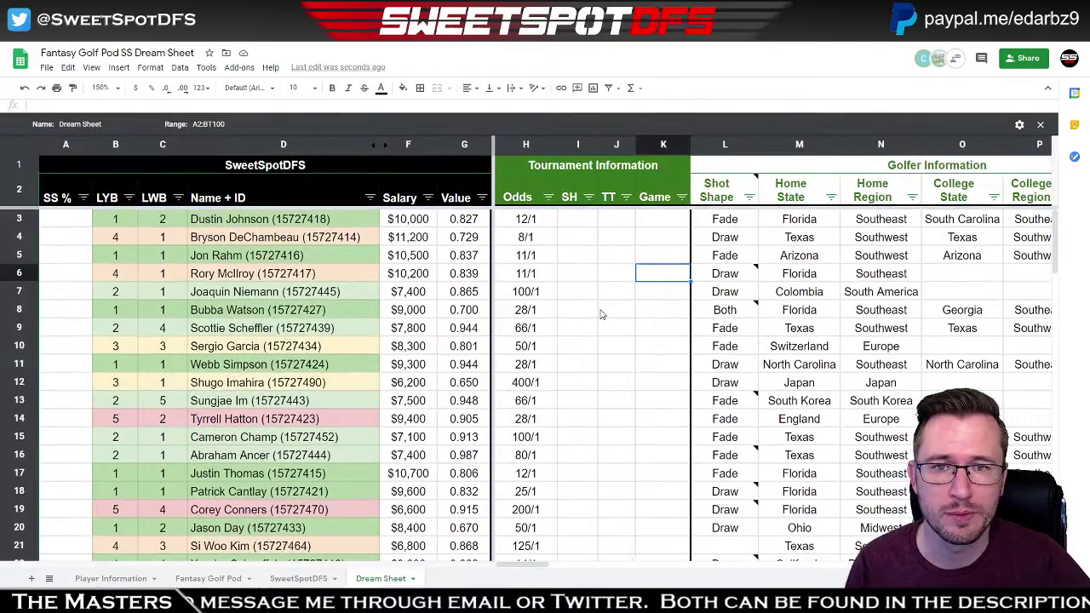
pyautogui.click(380, 145)
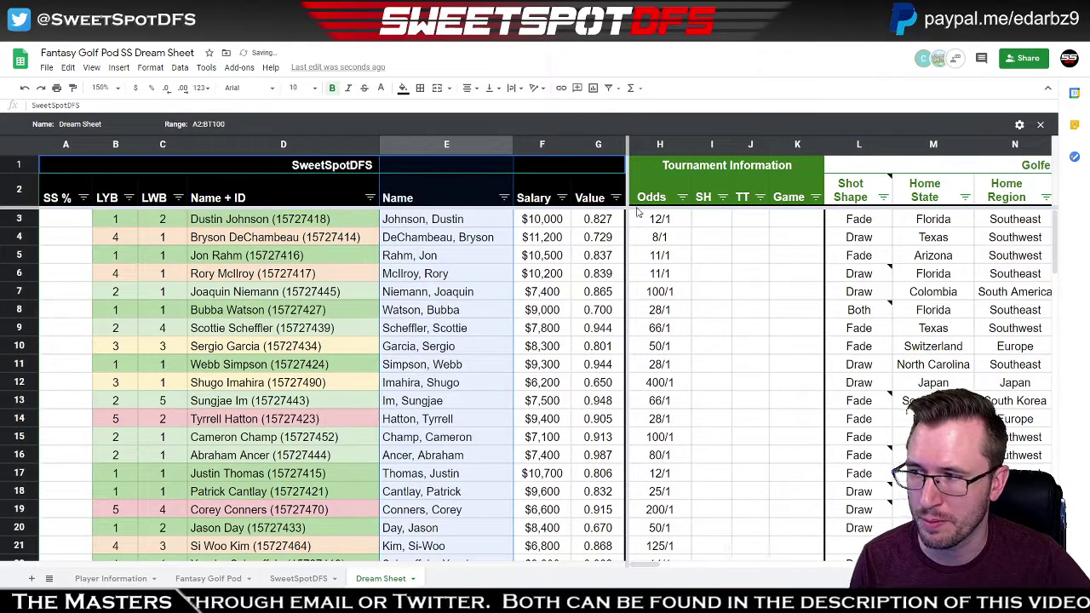
# Hide the Value column G and the Shot Shape column L.
pyautogui.click(598, 145)
pyautogui.rightClick(597, 149)
pyautogui.click(664, 321)
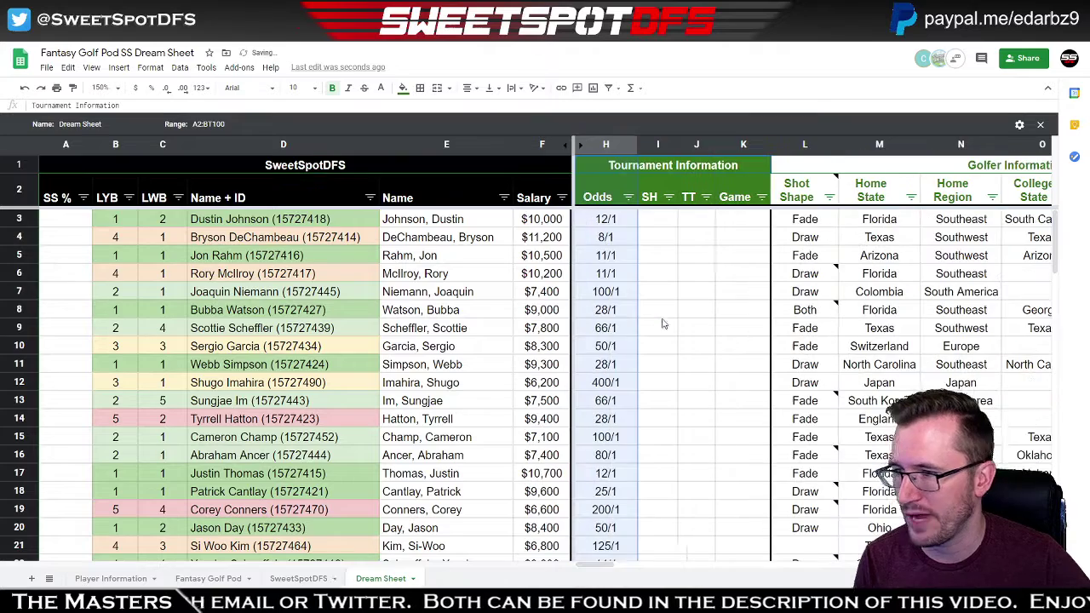
pyautogui.click(805, 144)
pyautogui.rightClick(805, 147)
pyautogui.click(846, 314)
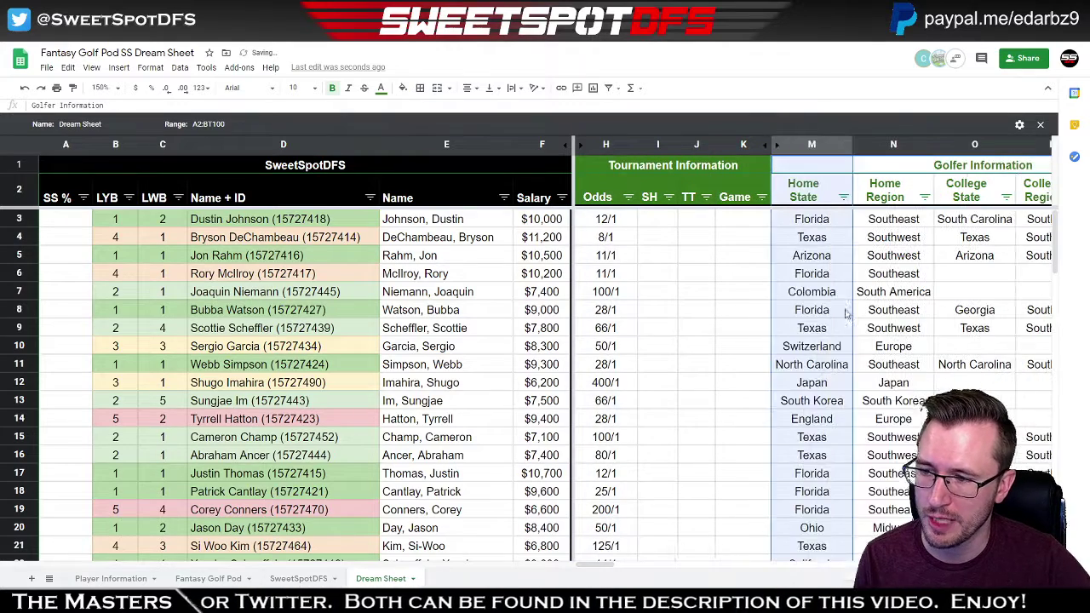
# Unhide the Shot Shape column L, then hide columns H through R.
pyautogui.moveTo(586, 571); pyautogui.dragTo(641, 574)
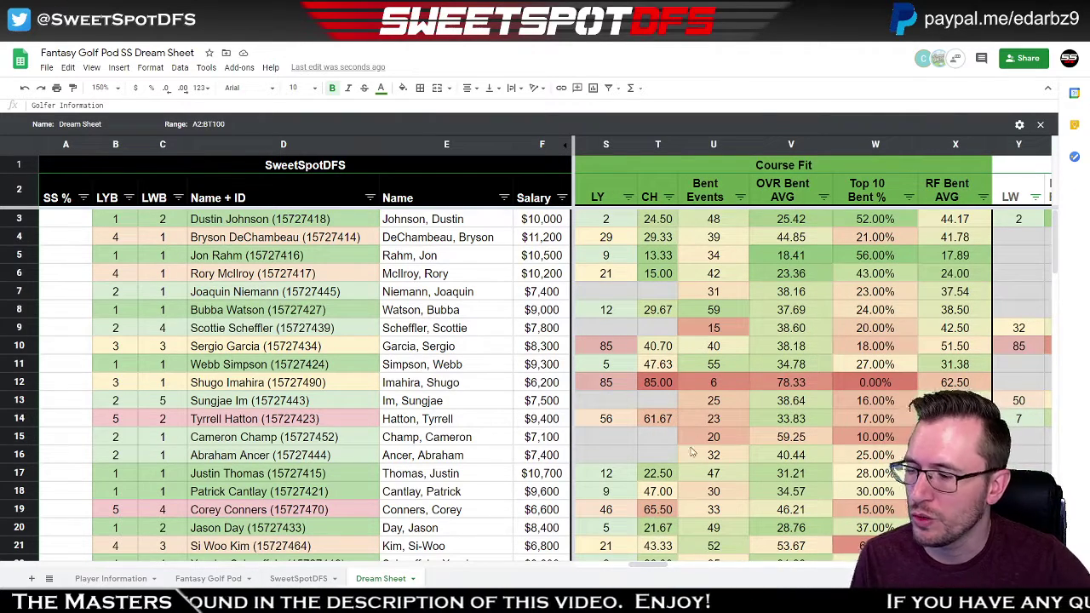
pyautogui.moveTo(648, 569); pyautogui.dragTo(635, 569)
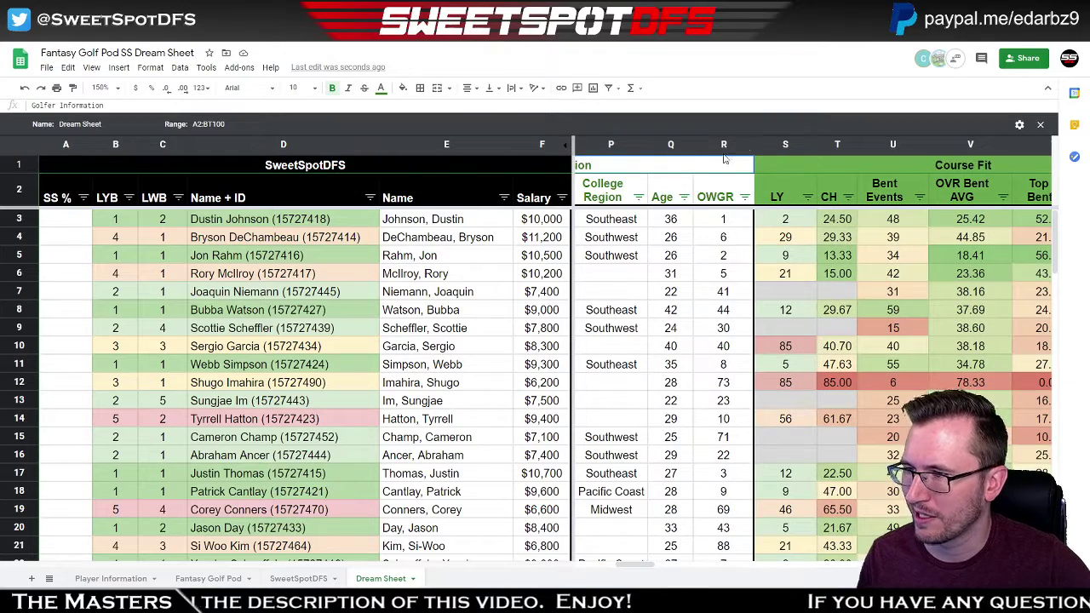
pyautogui.moveTo(724, 147); pyautogui.dragTo(610, 148)
pyautogui.rightClick(610, 149)
pyautogui.click(643, 260)
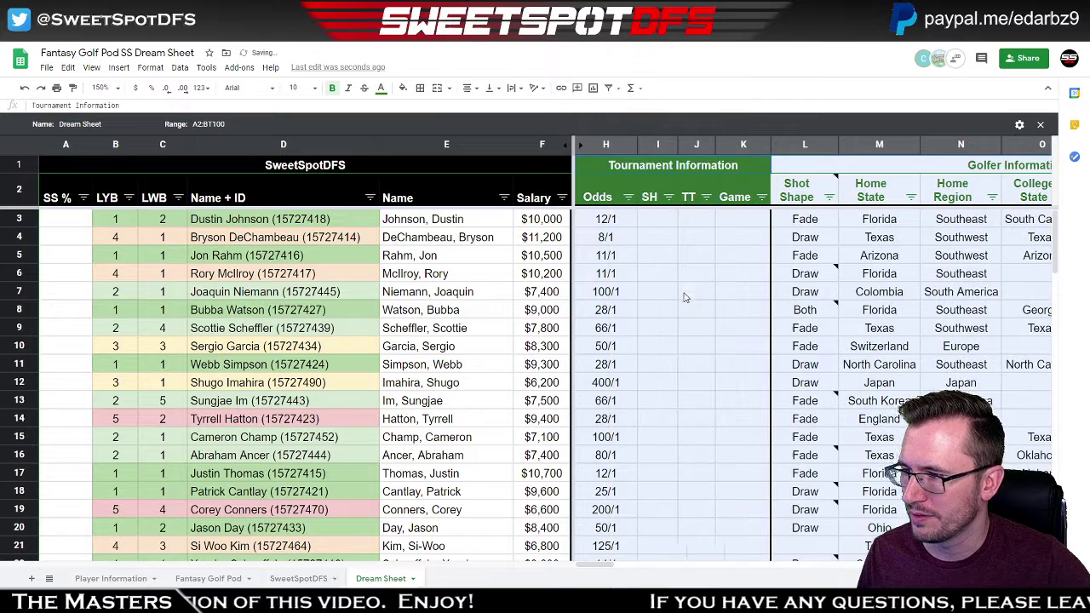
pyautogui.rightClick(950, 186)
pyautogui.click(984, 257)
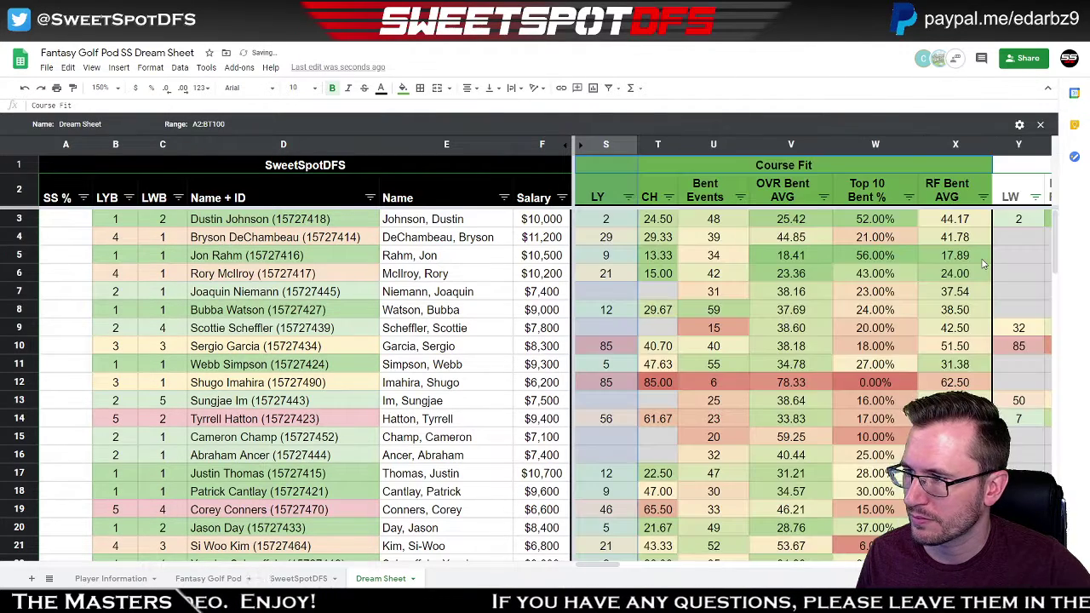
pyautogui.click(664, 219)
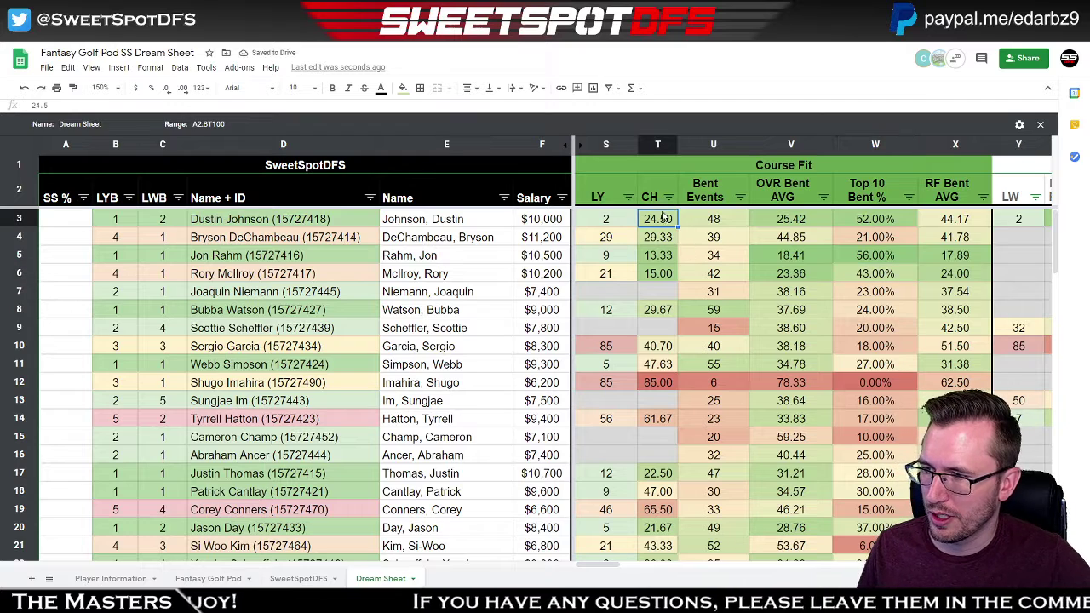
# Hide columns S–U and W–AJ, then check cells V3 (25.42) and AK3 (2.00).
pyautogui.moveTo(714, 144); pyautogui.dragTo(606, 144)
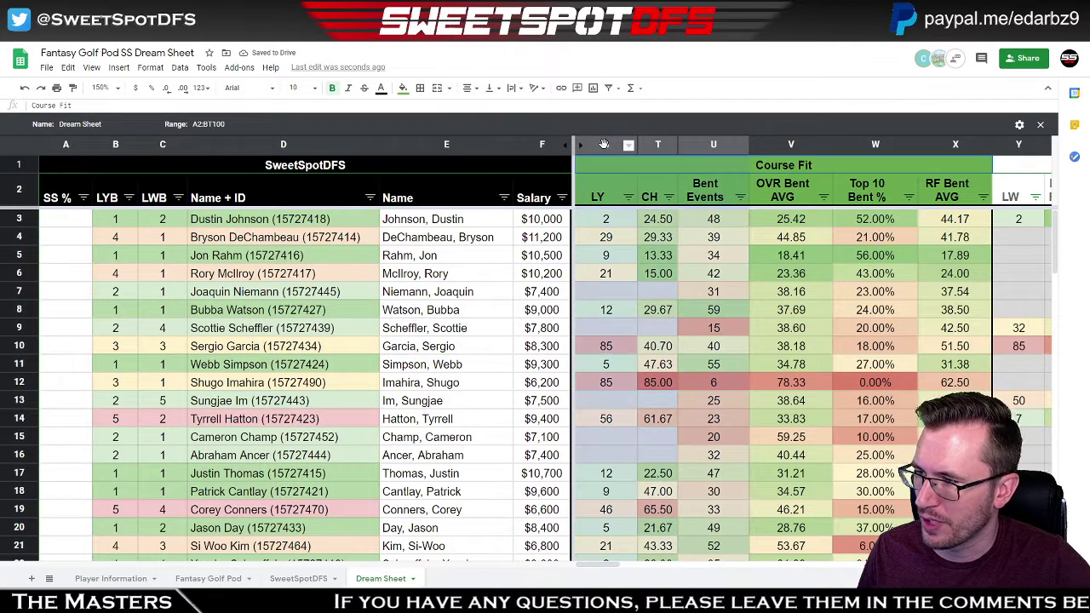
pyautogui.rightClick(606, 145)
pyautogui.click(647, 311)
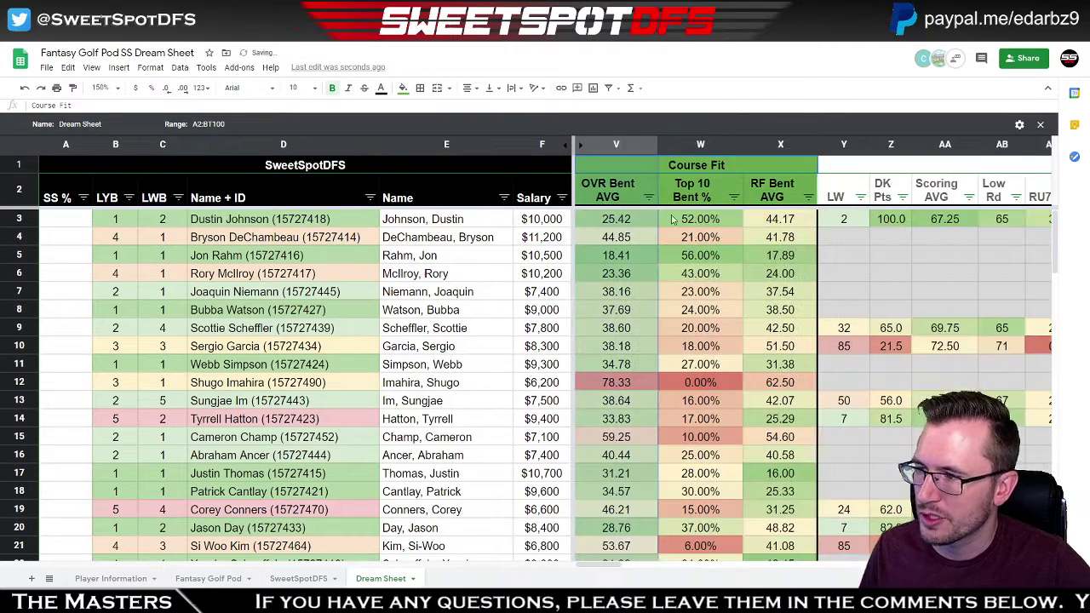
pyautogui.hscroll(5, 711, 141)
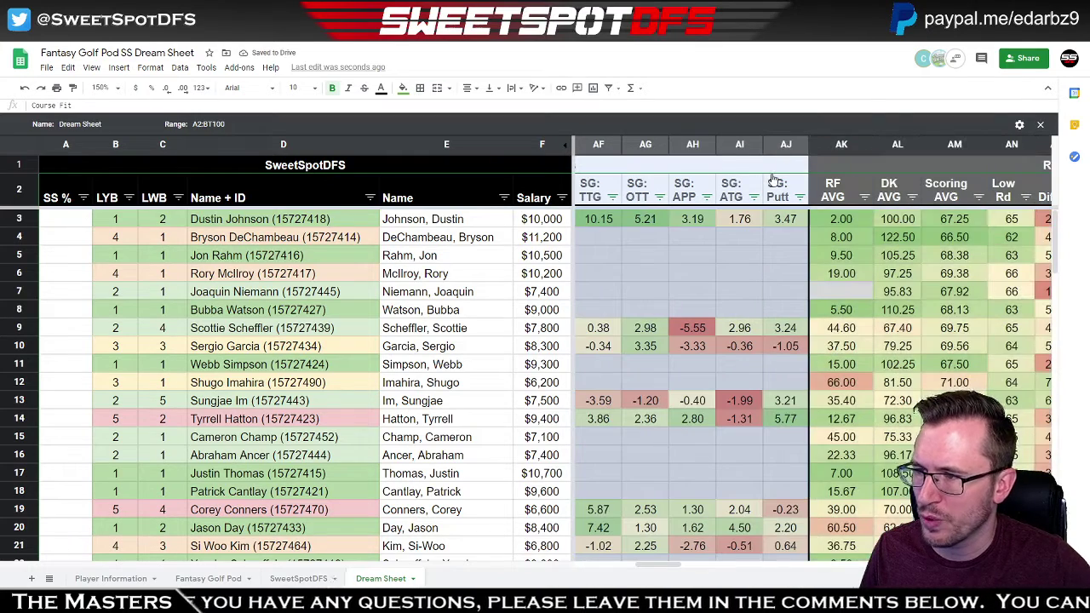
pyautogui.moveTo(773, 180); pyautogui.dragTo(786, 144)
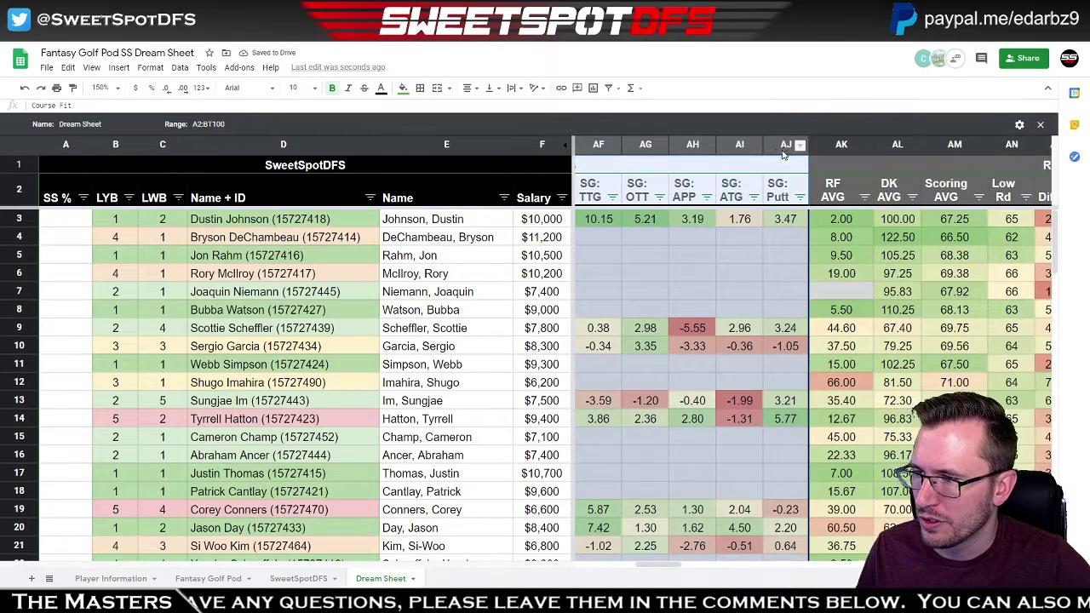
pyautogui.rightClick(783, 151)
pyautogui.click(837, 258)
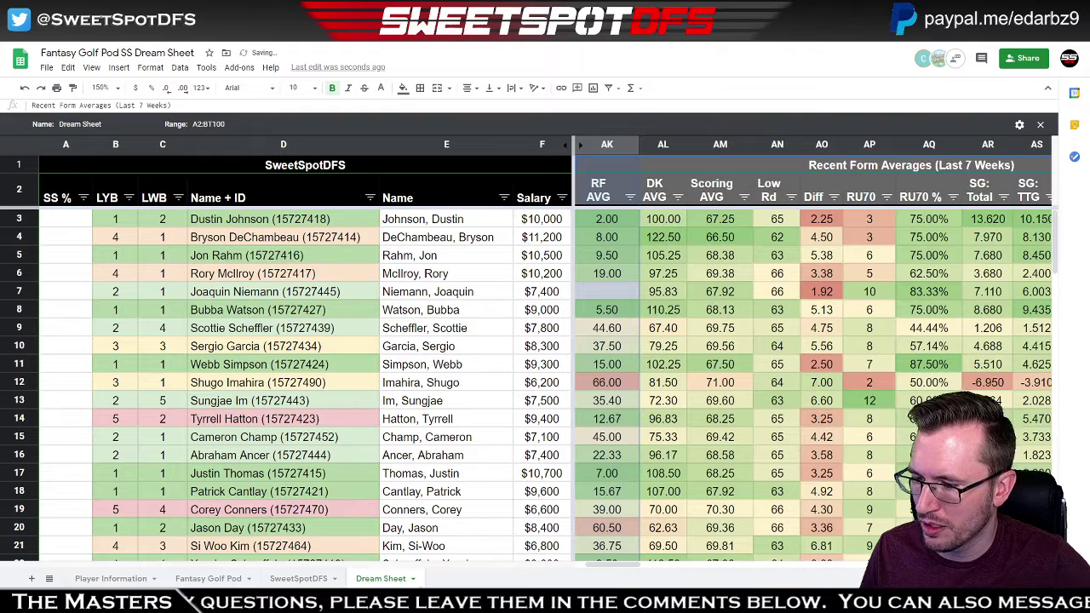
pyautogui.moveTo(627, 570); pyautogui.dragTo(615, 570)
pyautogui.click(615, 163)
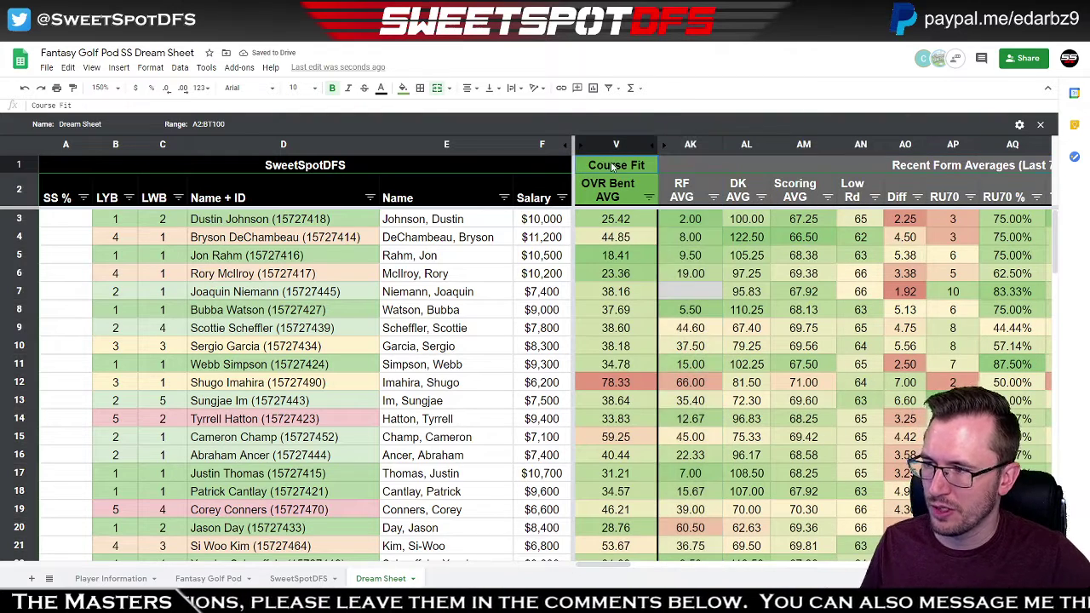
pyautogui.click(616, 220)
pyautogui.click(684, 223)
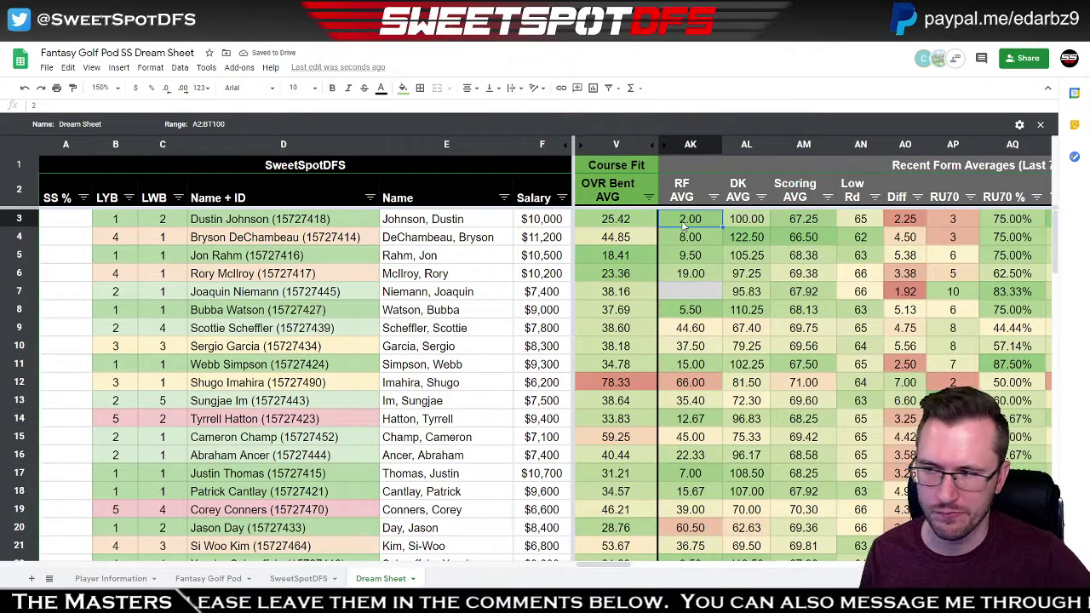